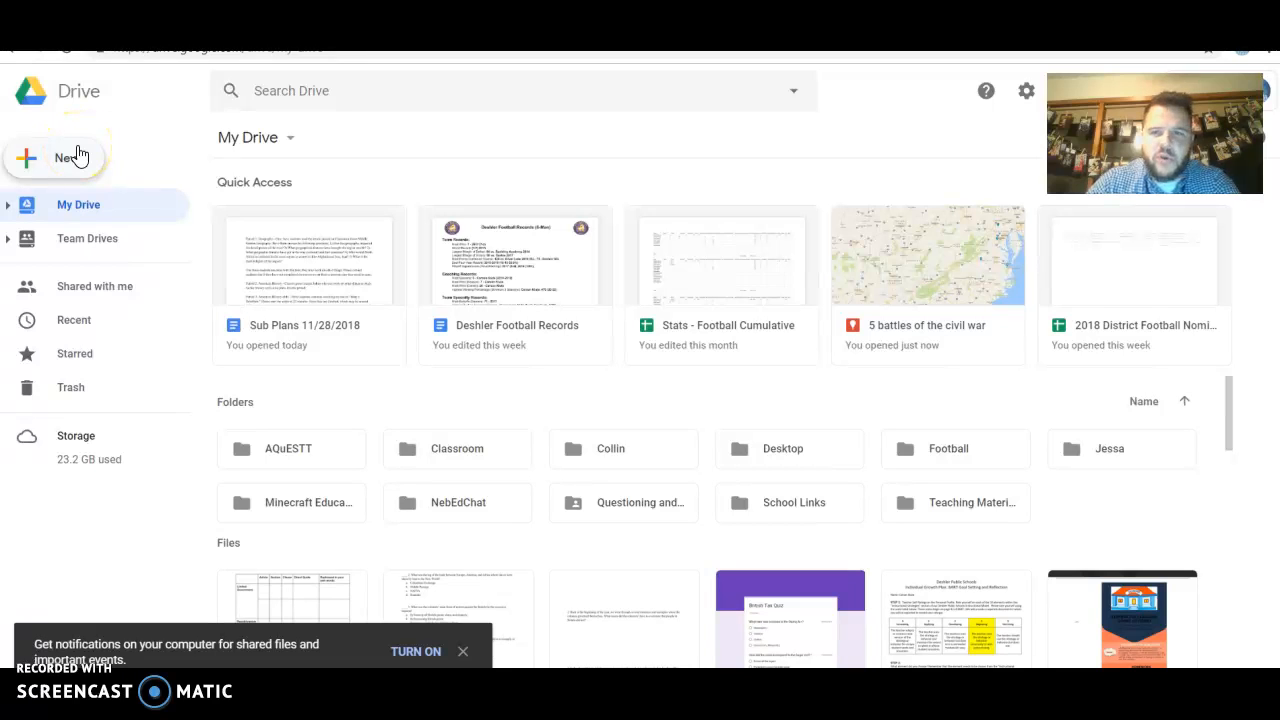
Create a new Google My Maps map from Drive's New > More menu
{"action": "left_click", "coordinate": [78, 156]}
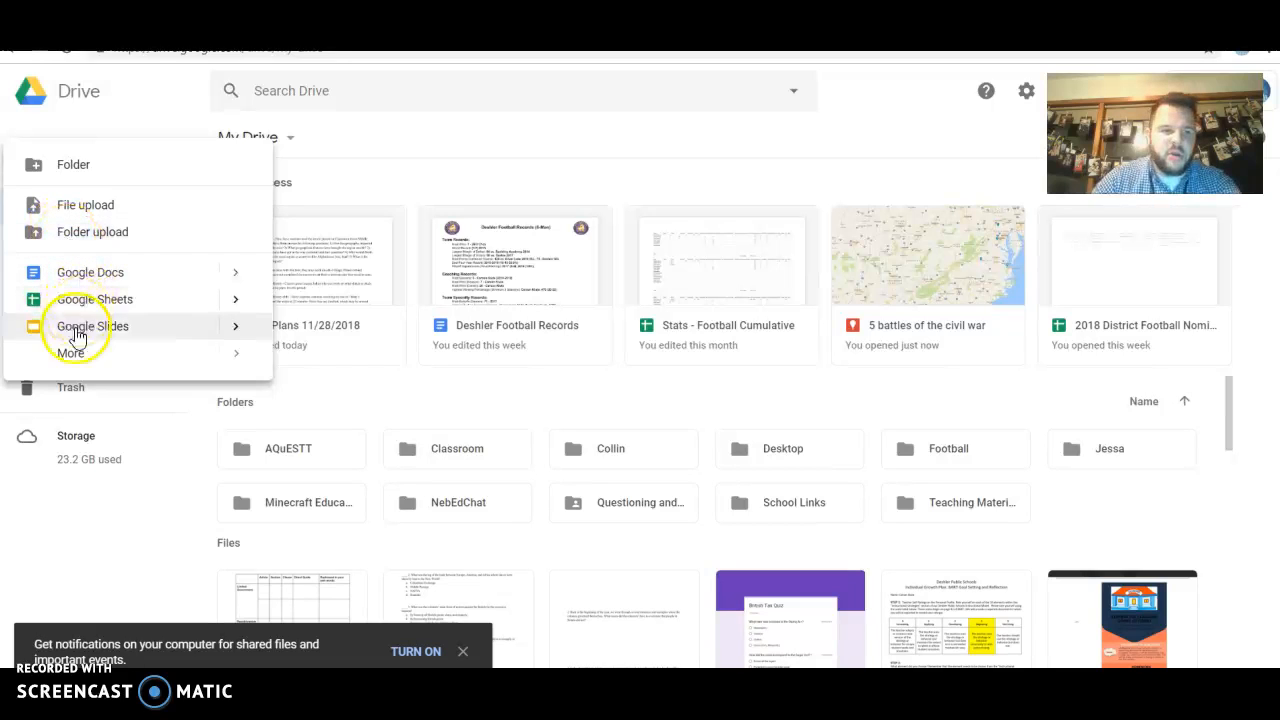
{"action": "mouse_move", "coordinate": [90, 356]}
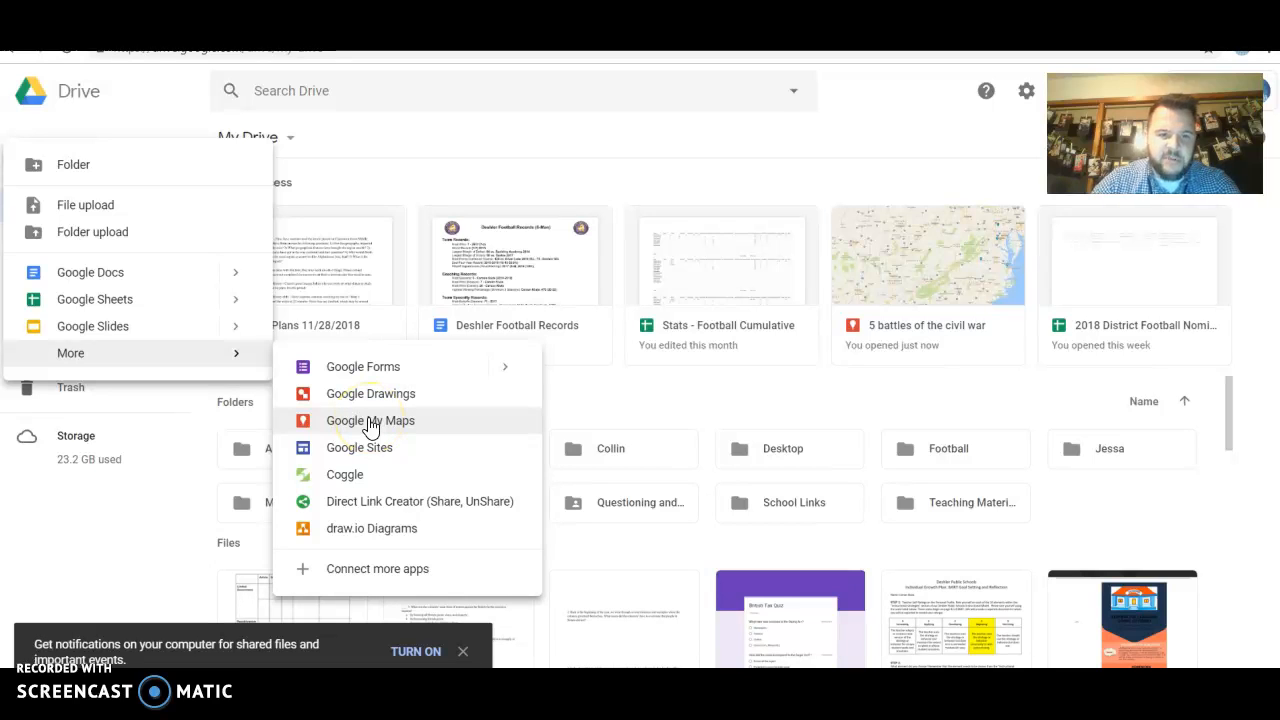
{"action": "left_click", "coordinate": [370, 421]}
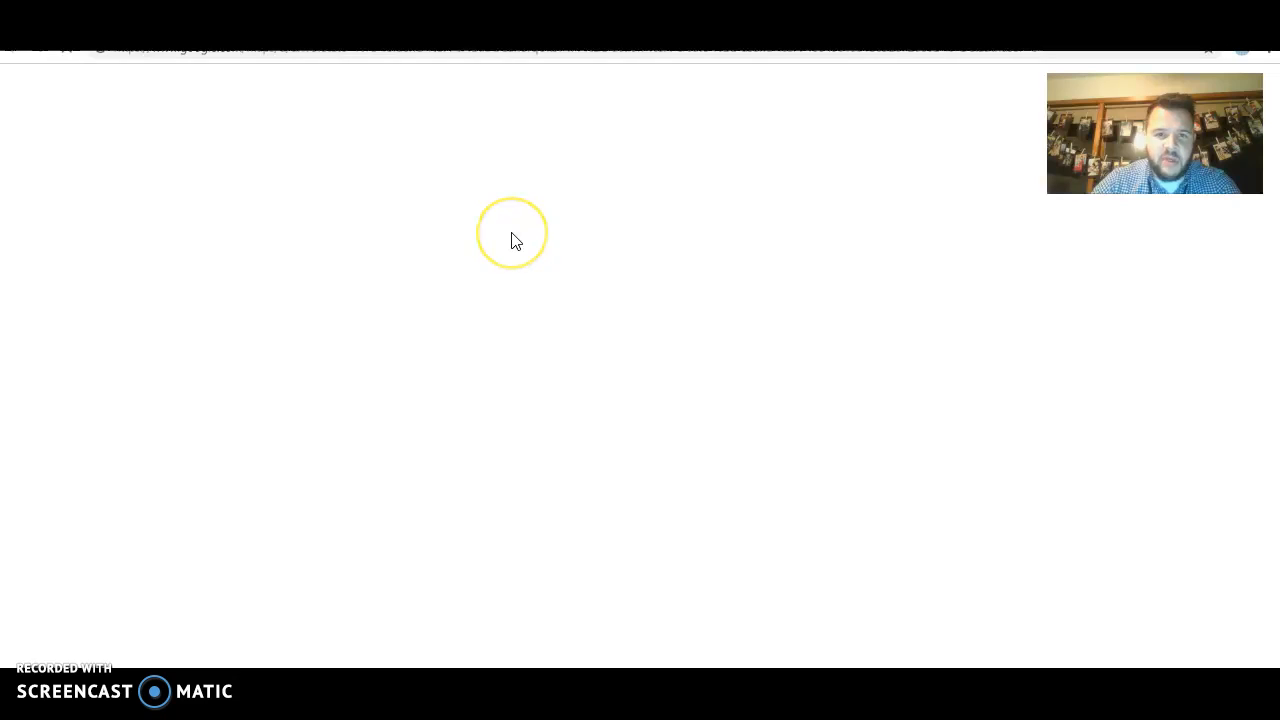
Centre the untitled map on Nebraska and the central US, then begin sharing it
{"action": "left_click", "coordinate": [562, 240]}
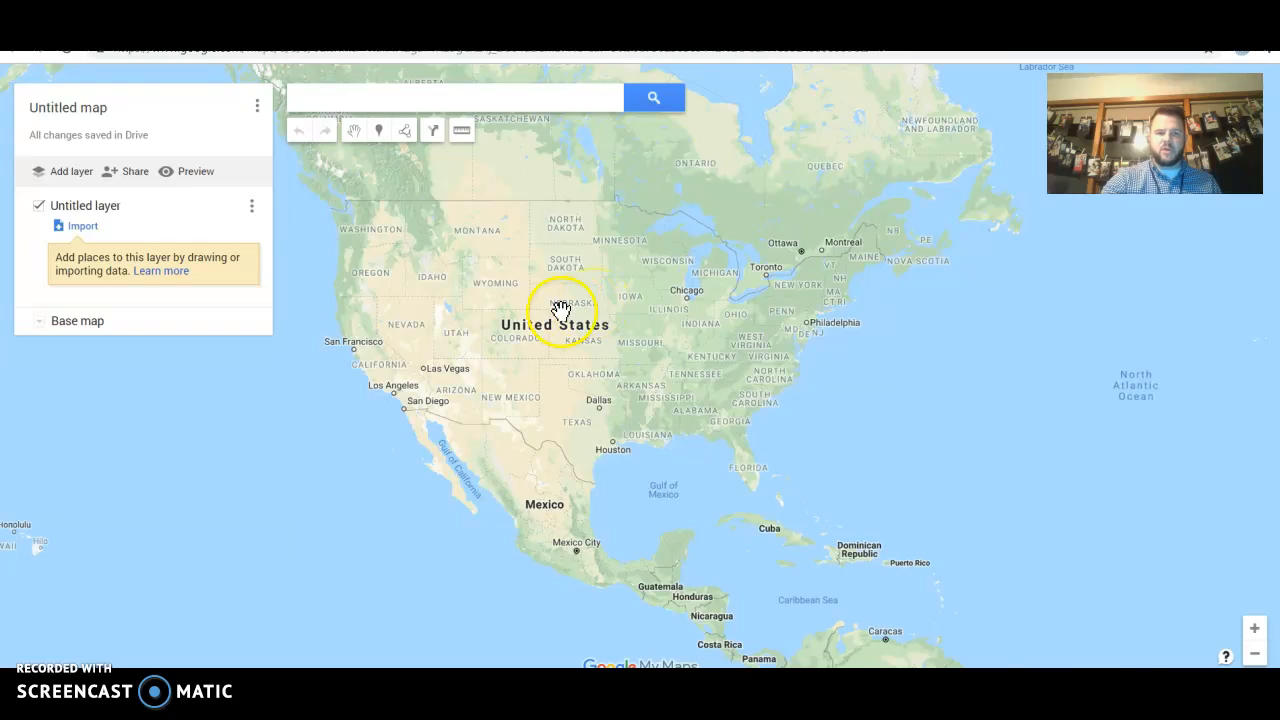
{"action": "scroll", "coordinate": [562, 308], "scroll_direction": "up", "scroll_amount": 2}
{"action": "left_click_drag", "start_coordinate": [622, 320], "coordinate": [566, 345]}
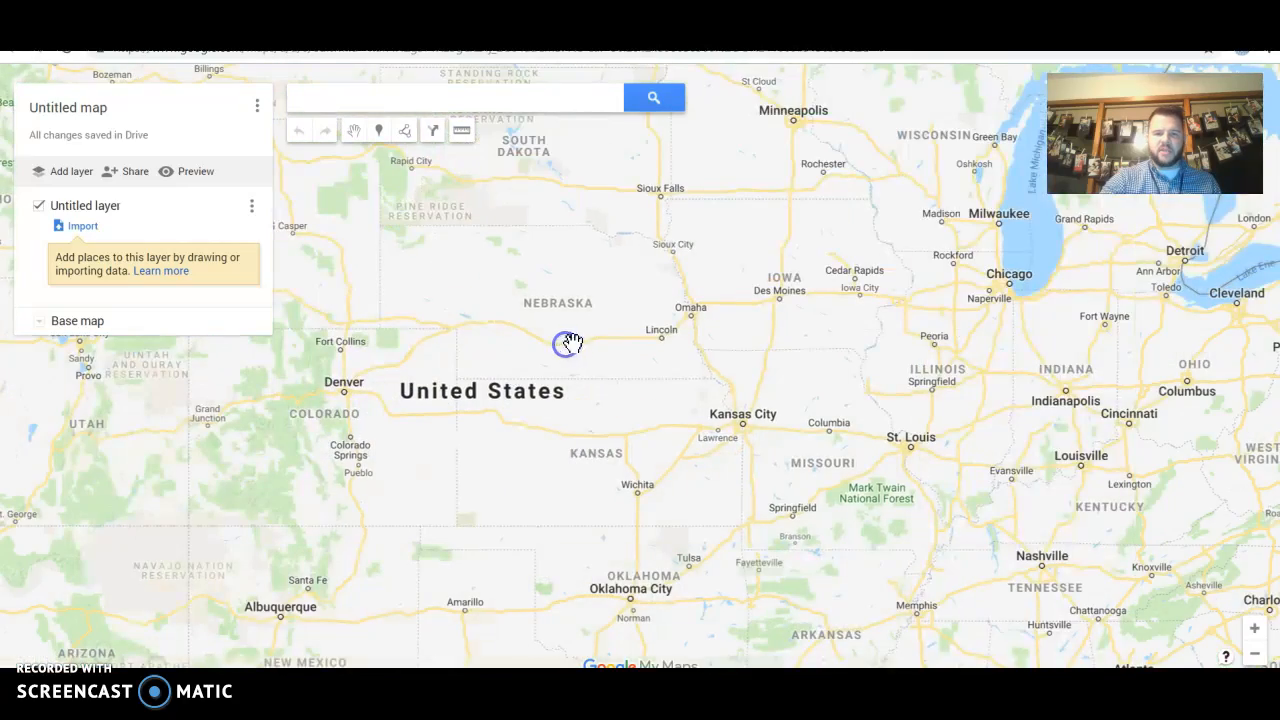
{"action": "scroll", "coordinate": [565, 343], "scroll_direction": "up", "scroll_amount": 1}
{"action": "left_click", "coordinate": [660, 353]}
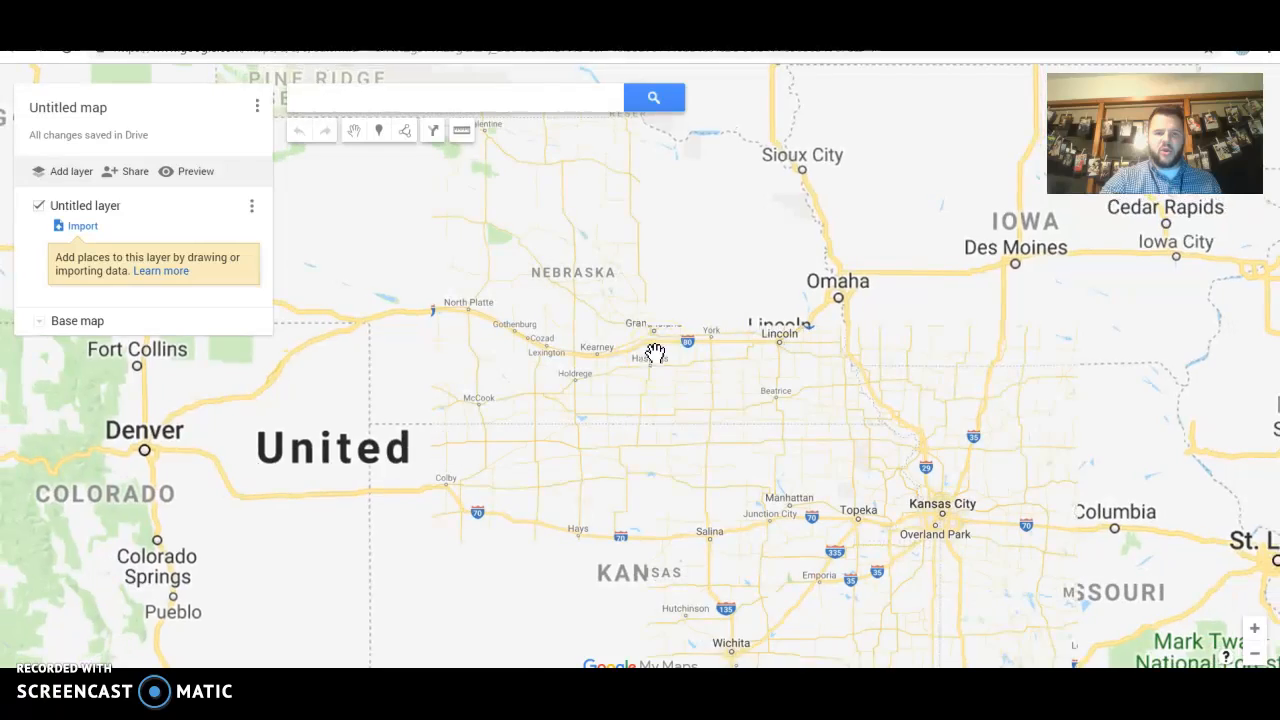
{"action": "left_click_drag", "start_coordinate": [653, 356], "coordinate": [644, 381]}
{"action": "left_click", "coordinate": [733, 374]}
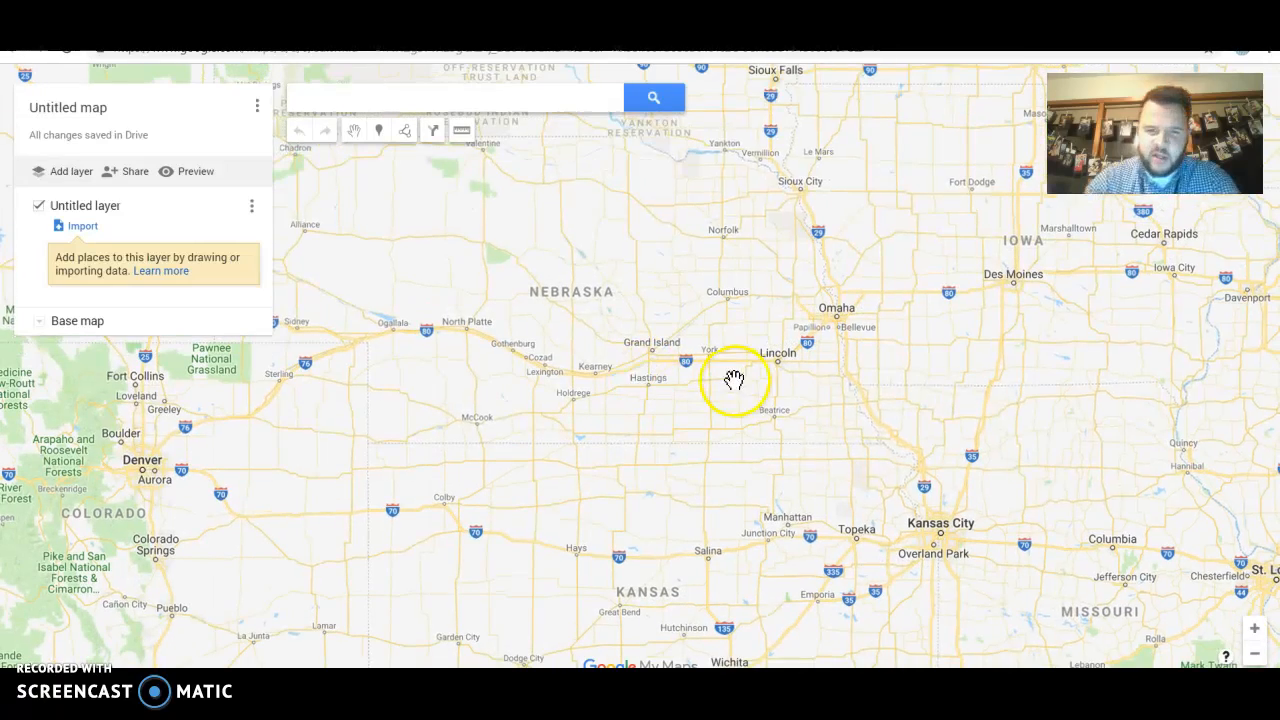
{"action": "scroll", "coordinate": [733, 374], "scroll_direction": "down", "scroll_amount": 1}
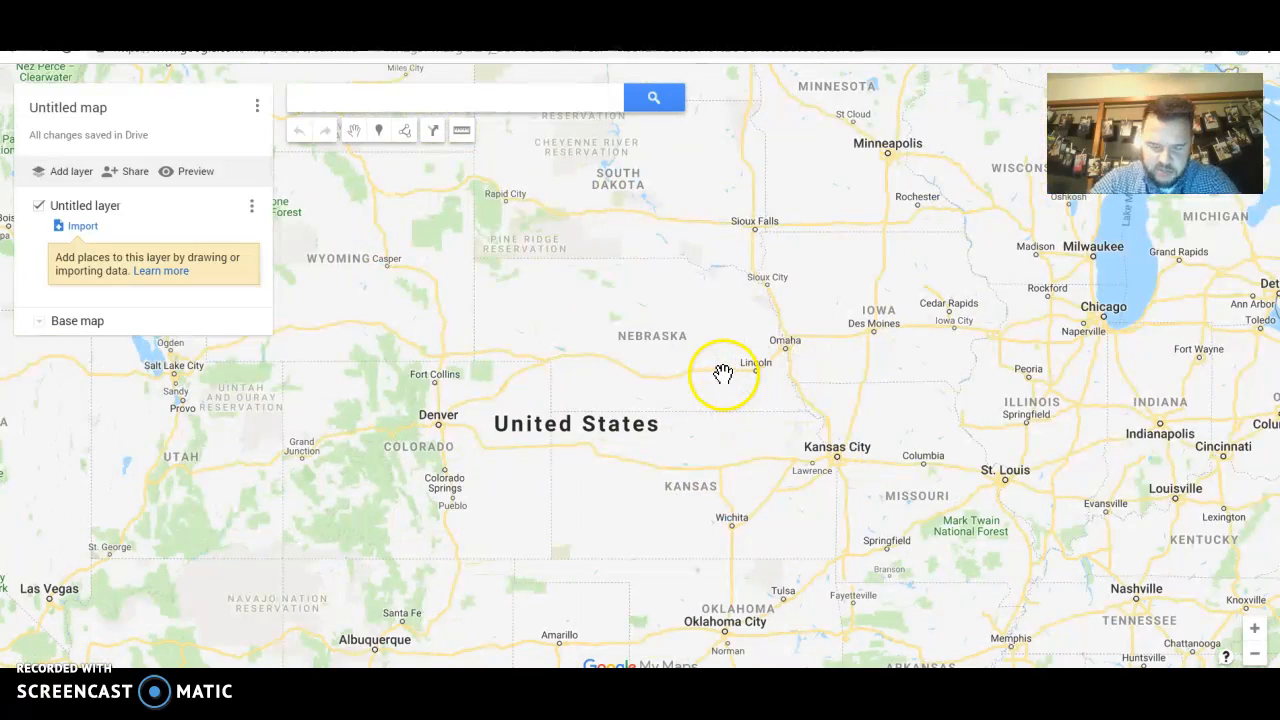
{"action": "left_click", "coordinate": [124, 171]}
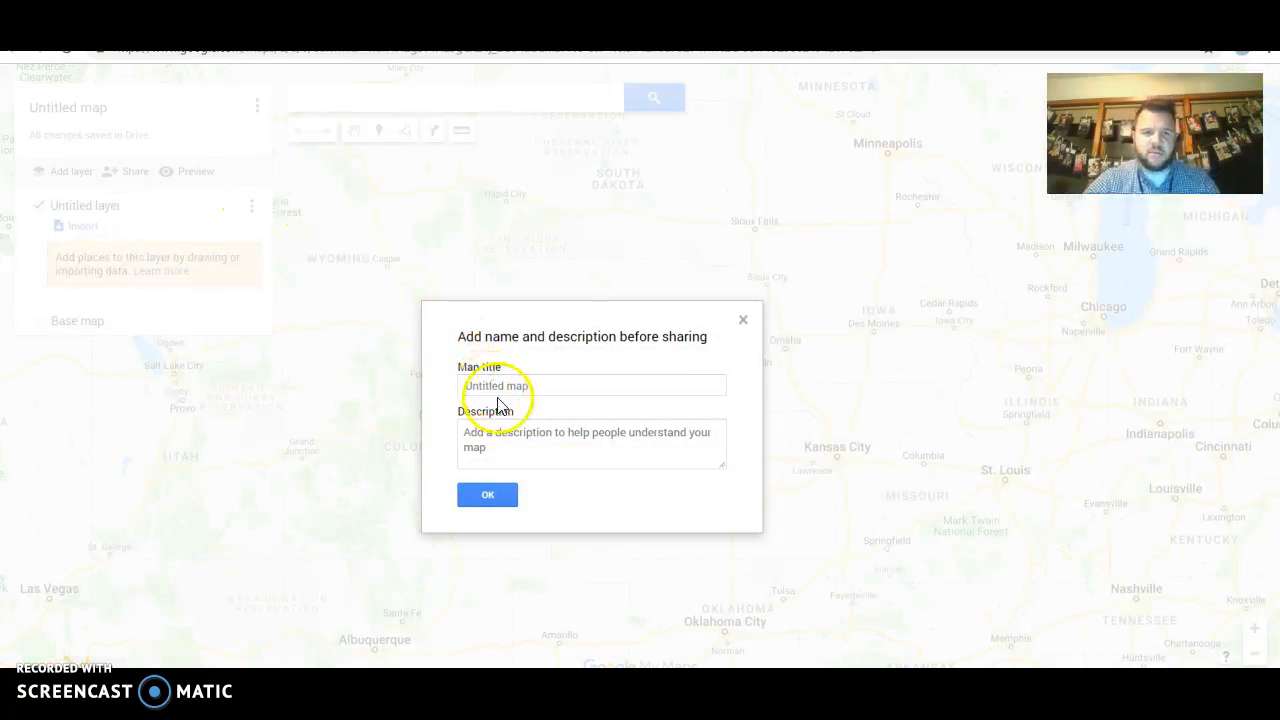
Title the map with the owner's first name followed by 'Map' and continue to sharing
{"action": "left_click", "coordinate": [507, 389]}
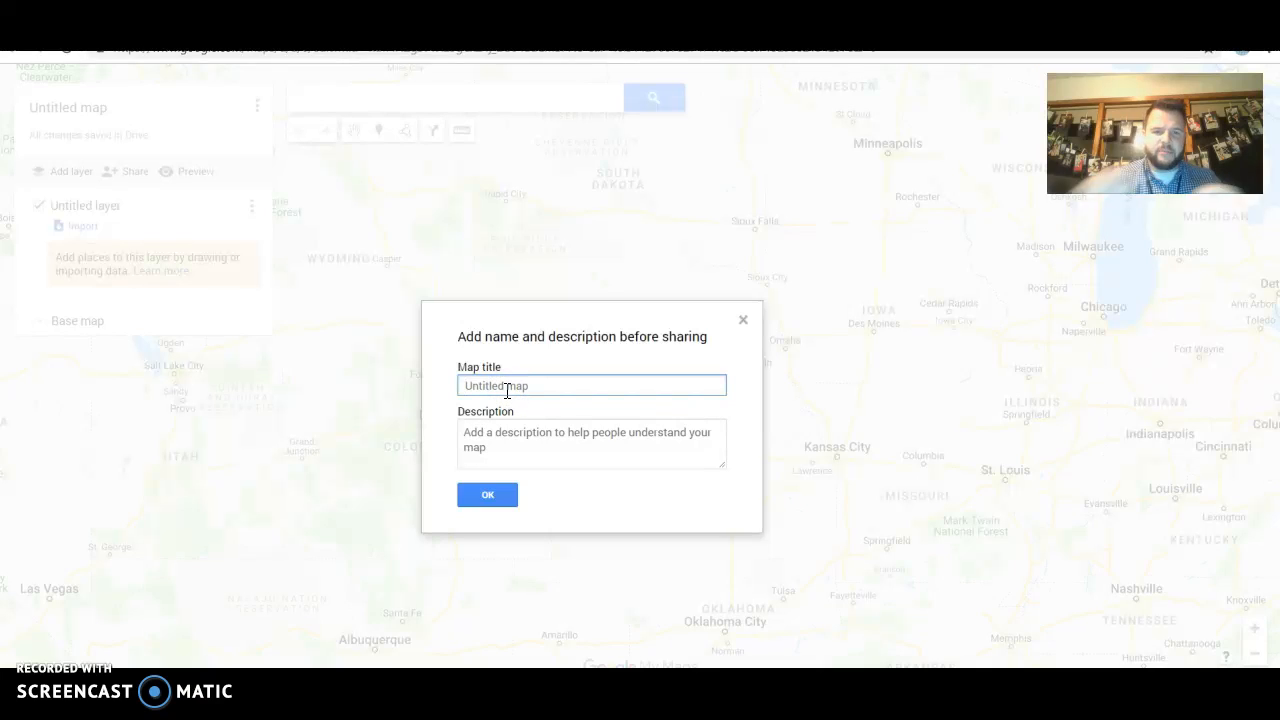
{"action": "type", "text": "Carson"}
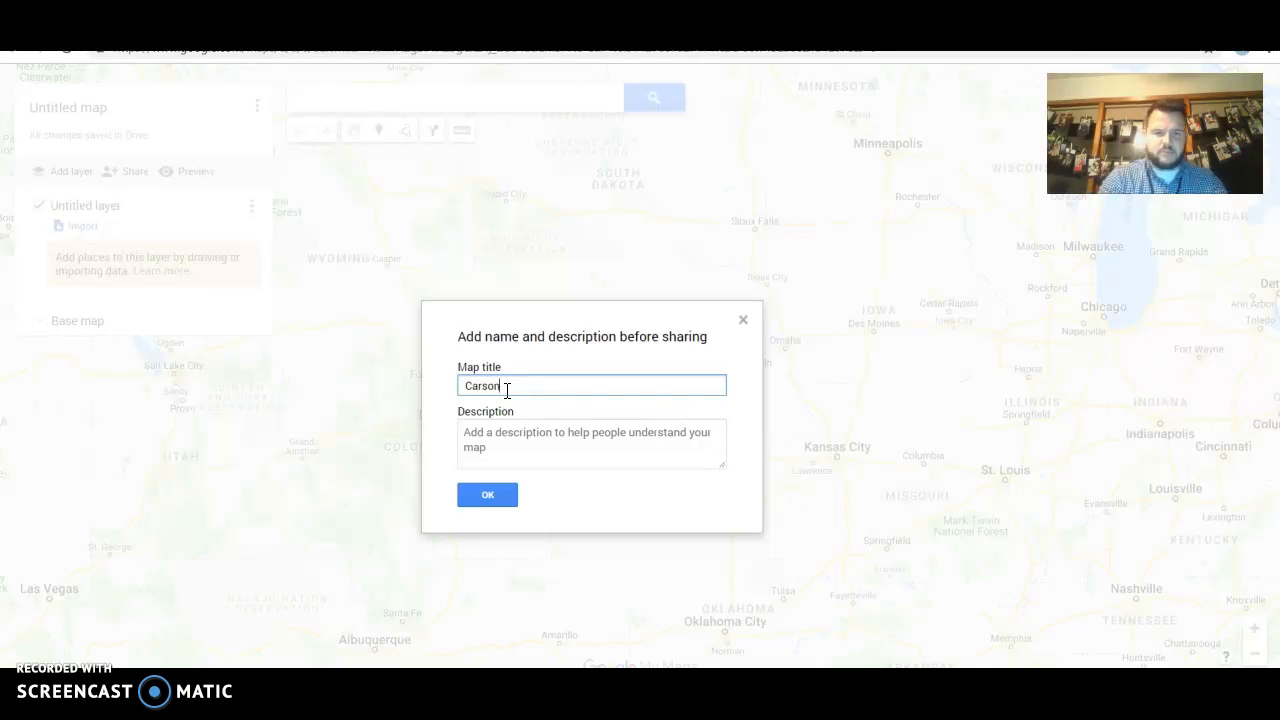
{"action": "type", "text": "'s Map"}
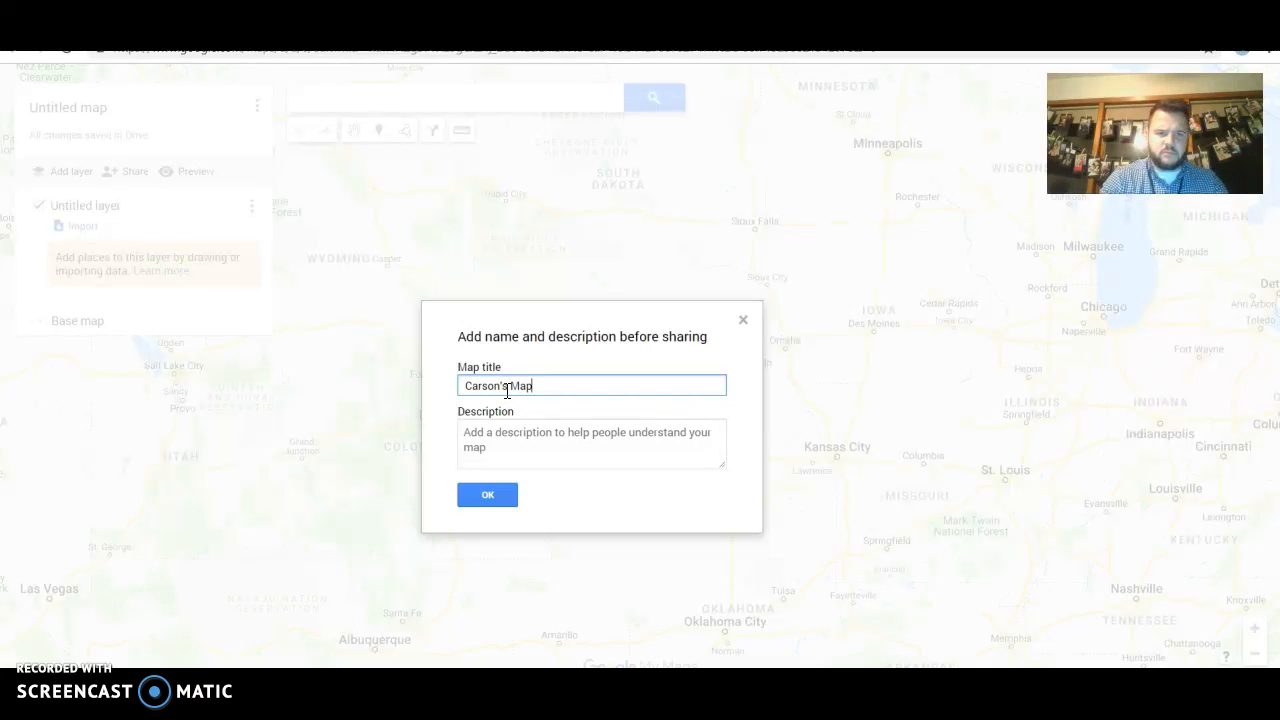
{"action": "left_click", "coordinate": [473, 500]}
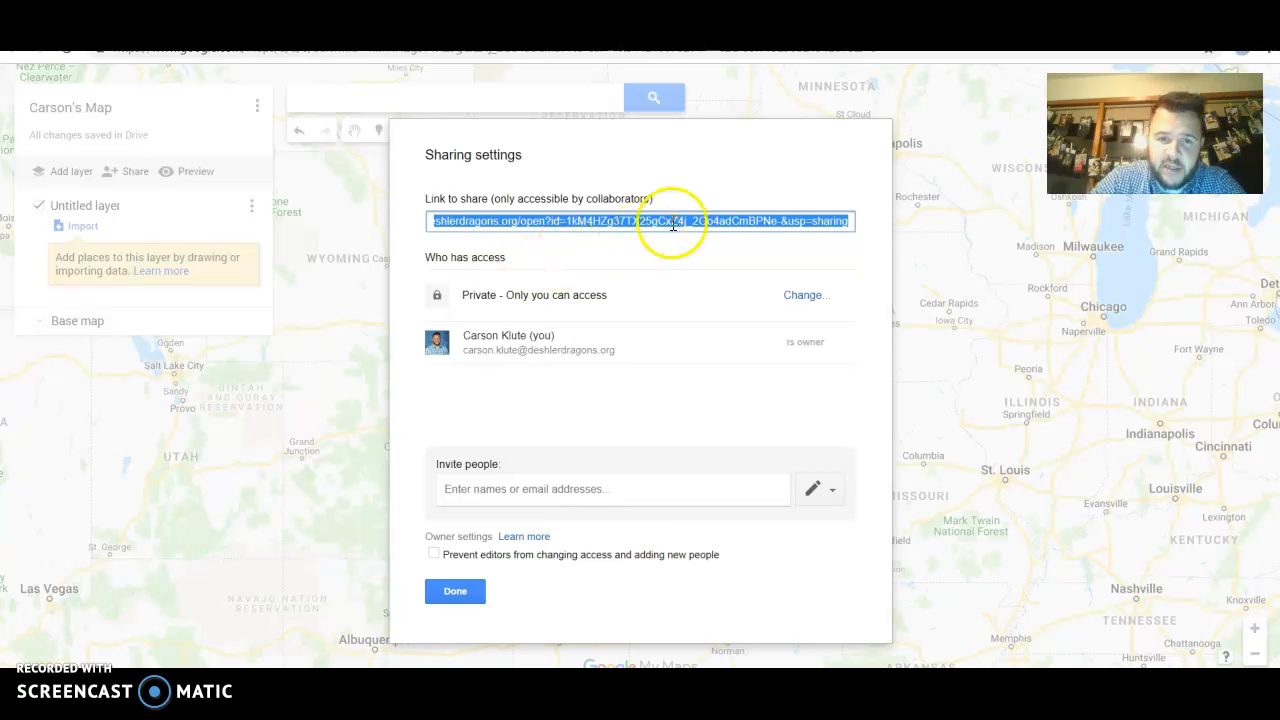
Start inviting a collaborator by e-mail, then cancel and close sharing with the map kept private
{"action": "left_click", "coordinate": [570, 486]}
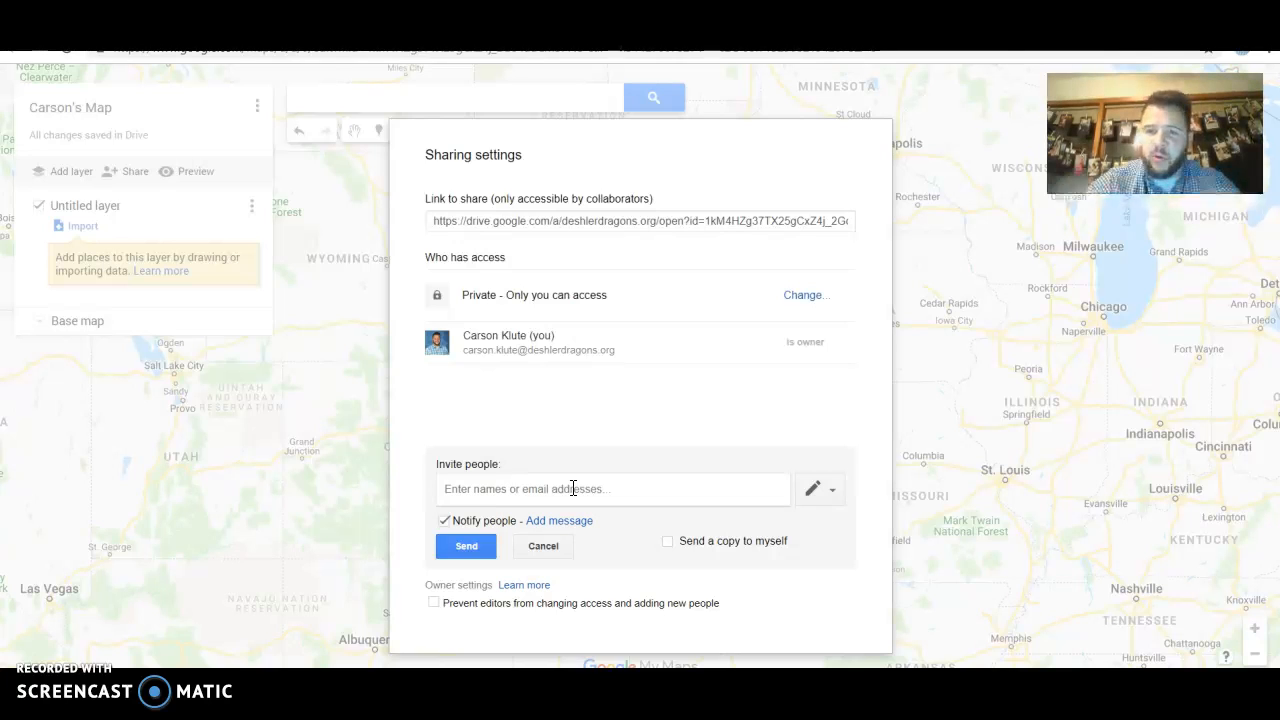
{"action": "left_click", "coordinate": [544, 498]}
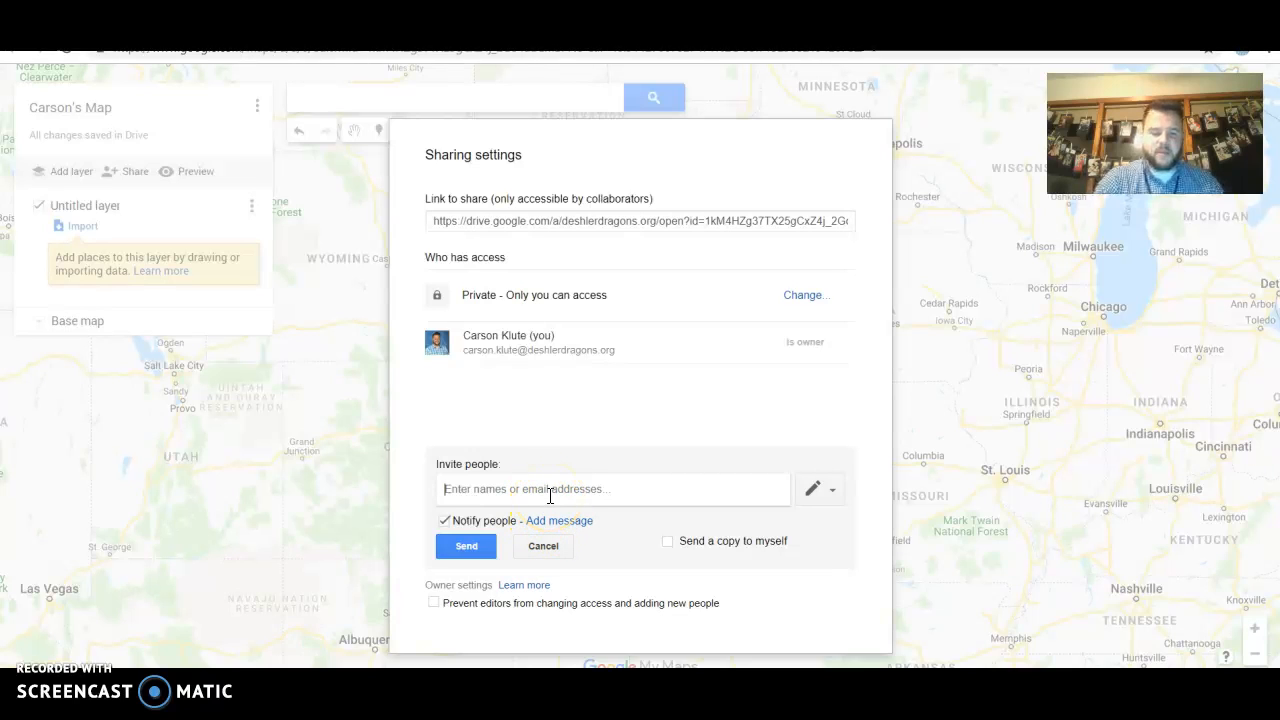
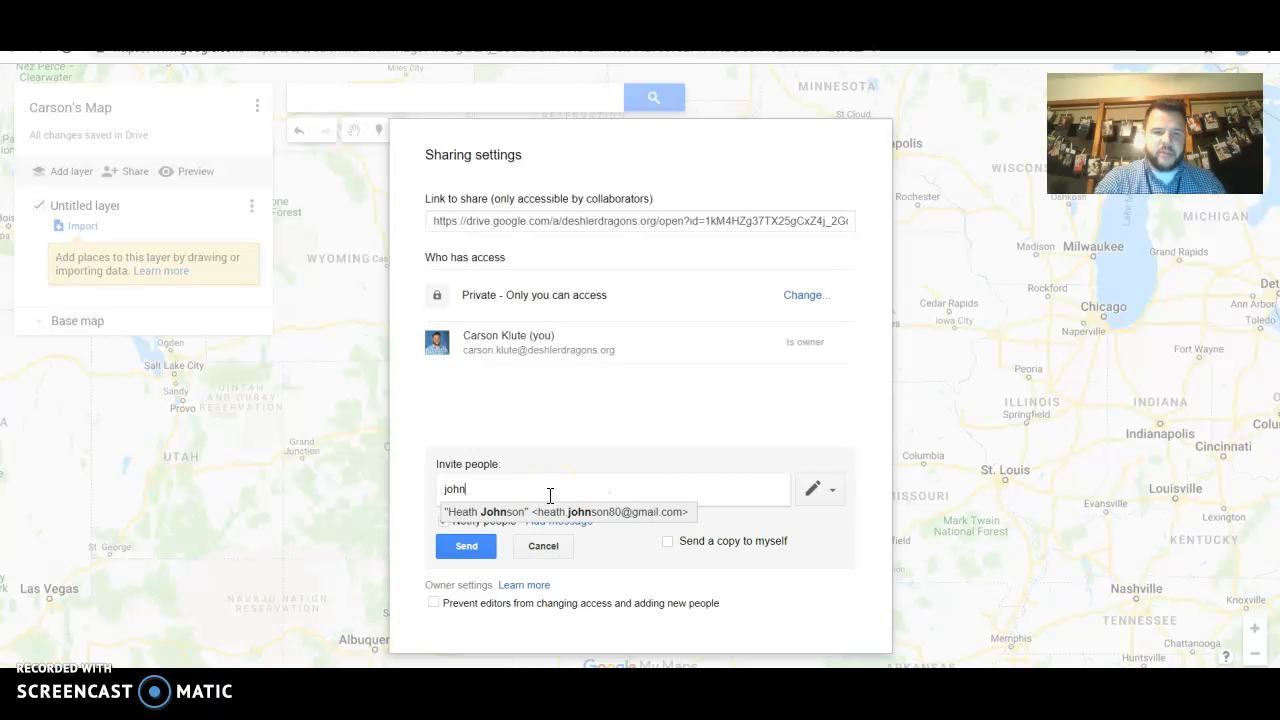
{"action": "left_click", "coordinate": [543, 545]}
{"action": "left_click", "coordinate": [478, 590]}
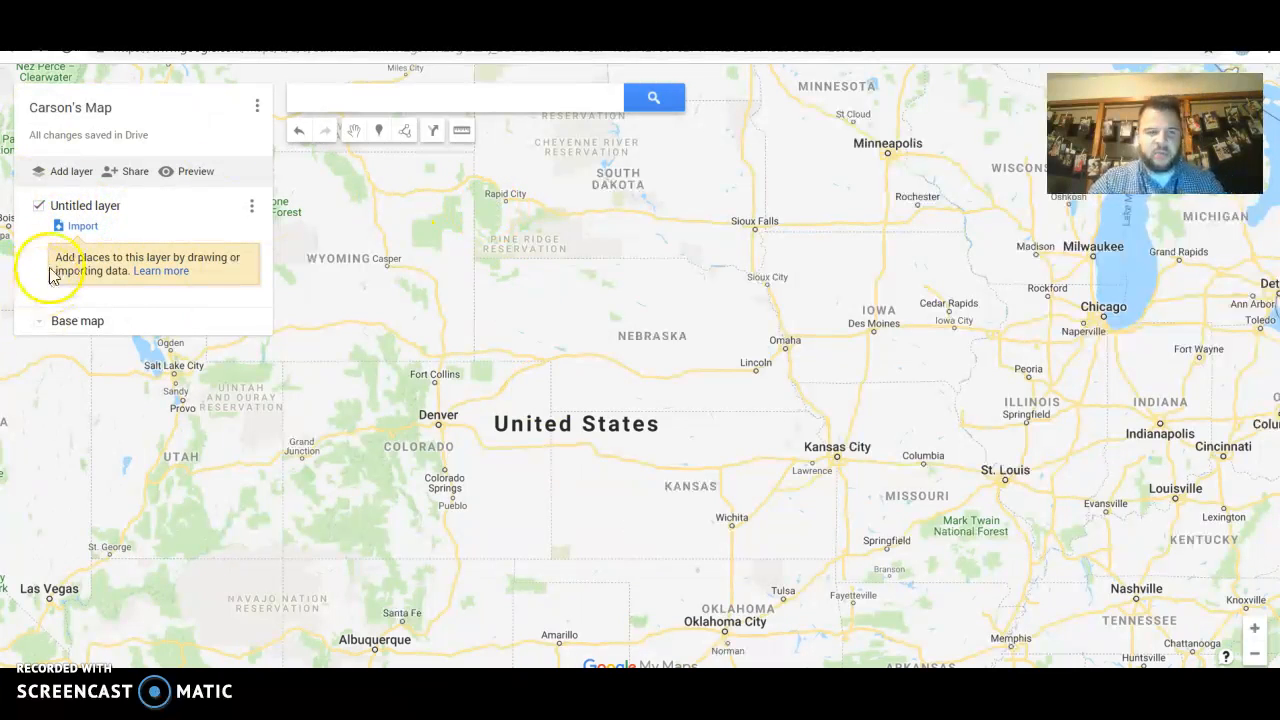
Retitle the map 'Christopher Columbus Map', save it, and begin renaming the untitled layer
{"action": "left_click", "coordinate": [105, 108]}
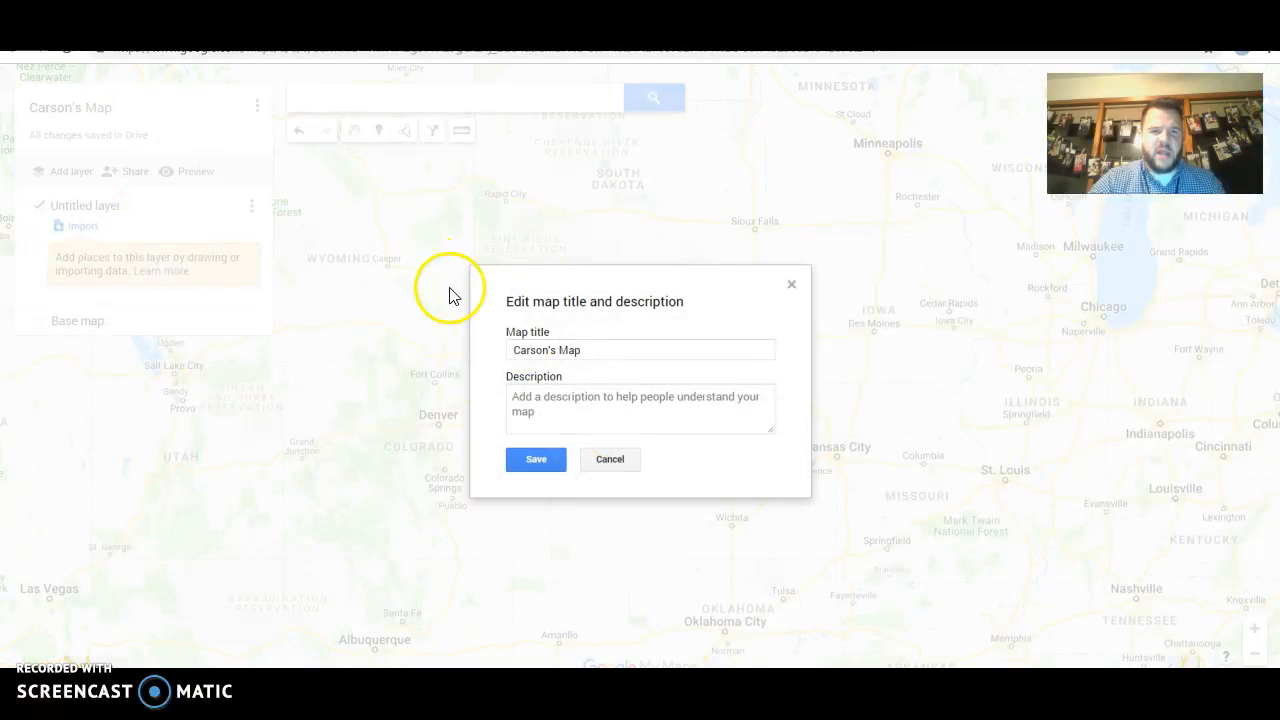
{"action": "left_click_drag", "start_coordinate": [588, 352], "coordinate": [420, 358]}
{"action": "type", "text": "Ch"}
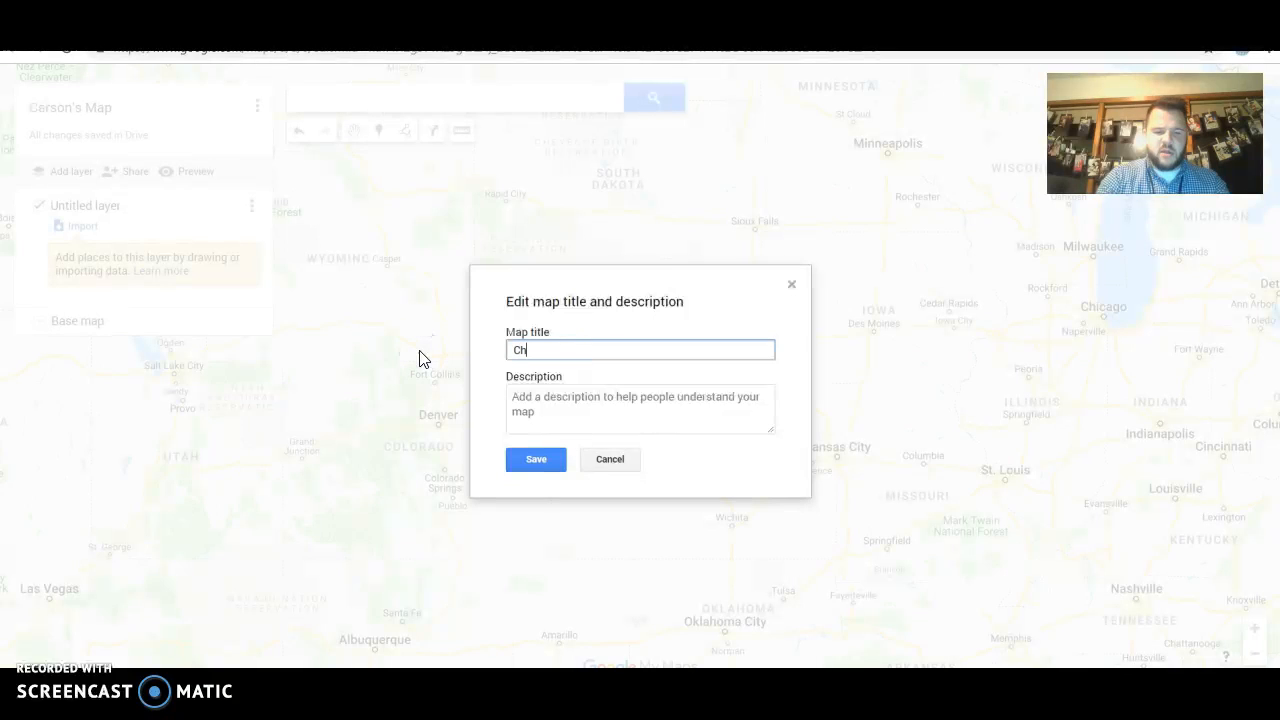
{"action": "type", "text": "ristoph"}
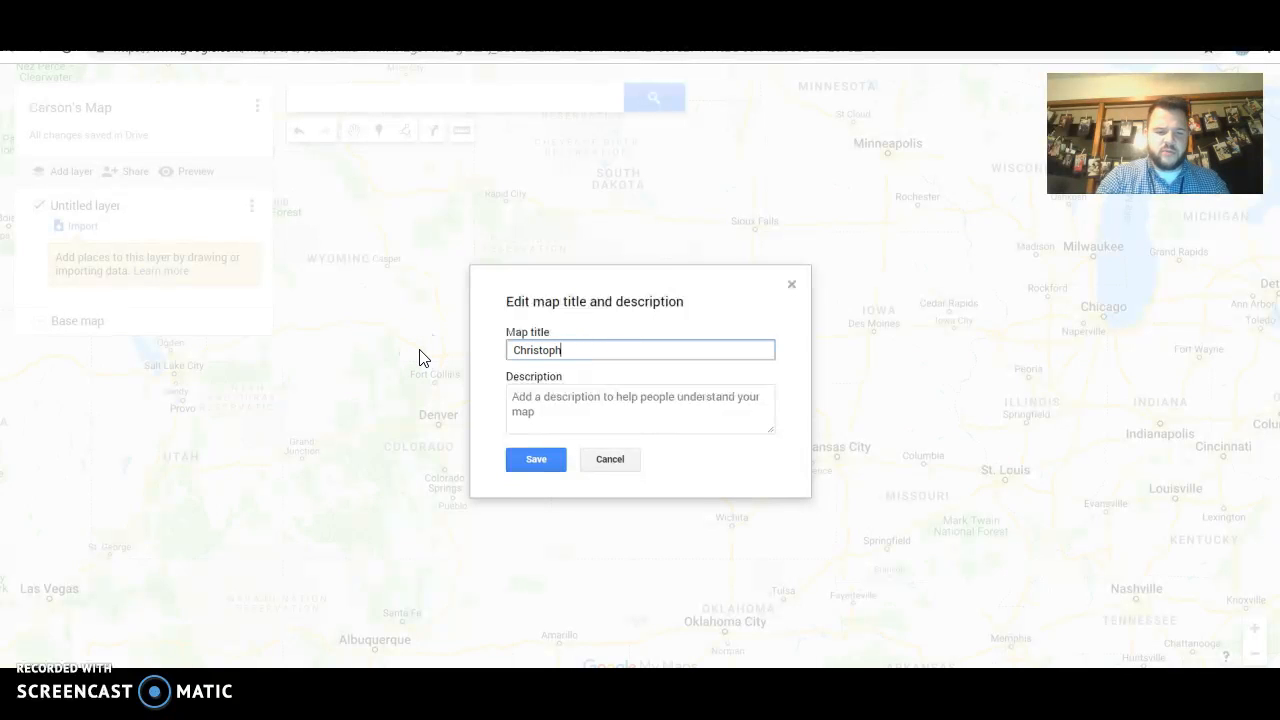
{"action": "type", "text": "er Columbi"}
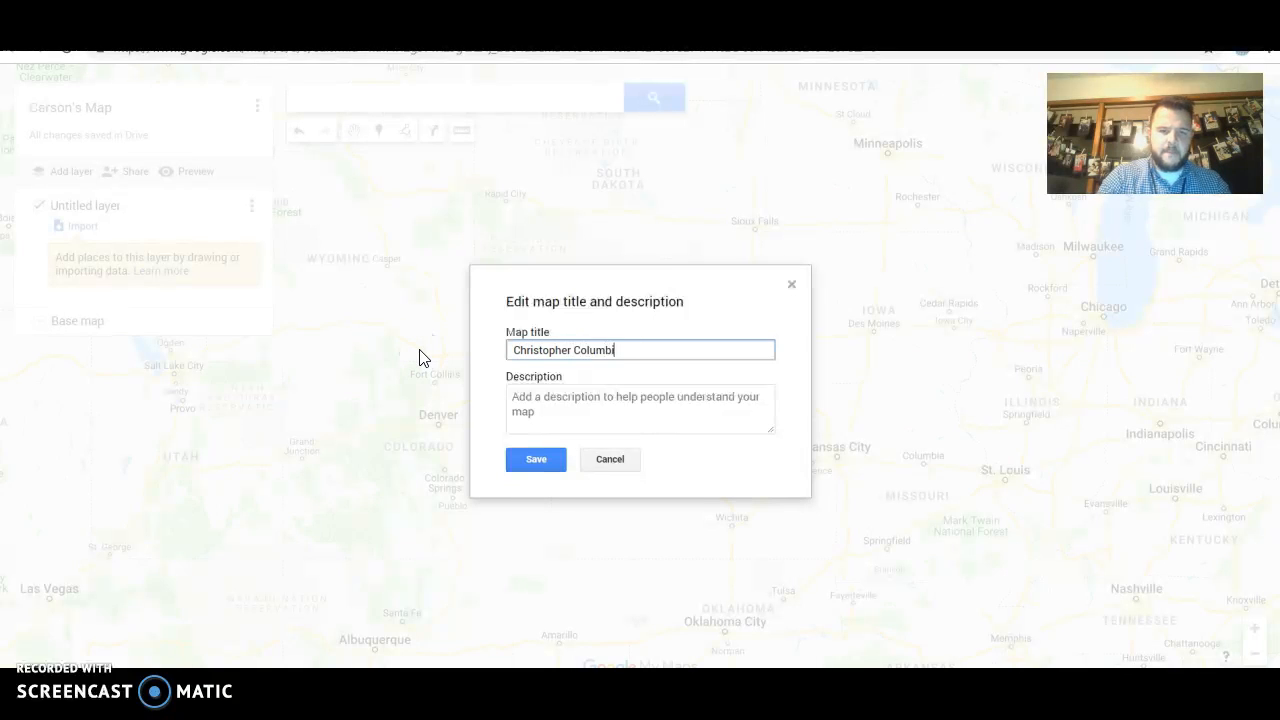
{"action": "key", "text": "BackSpace"}
{"action": "type", "text": "us Map"}
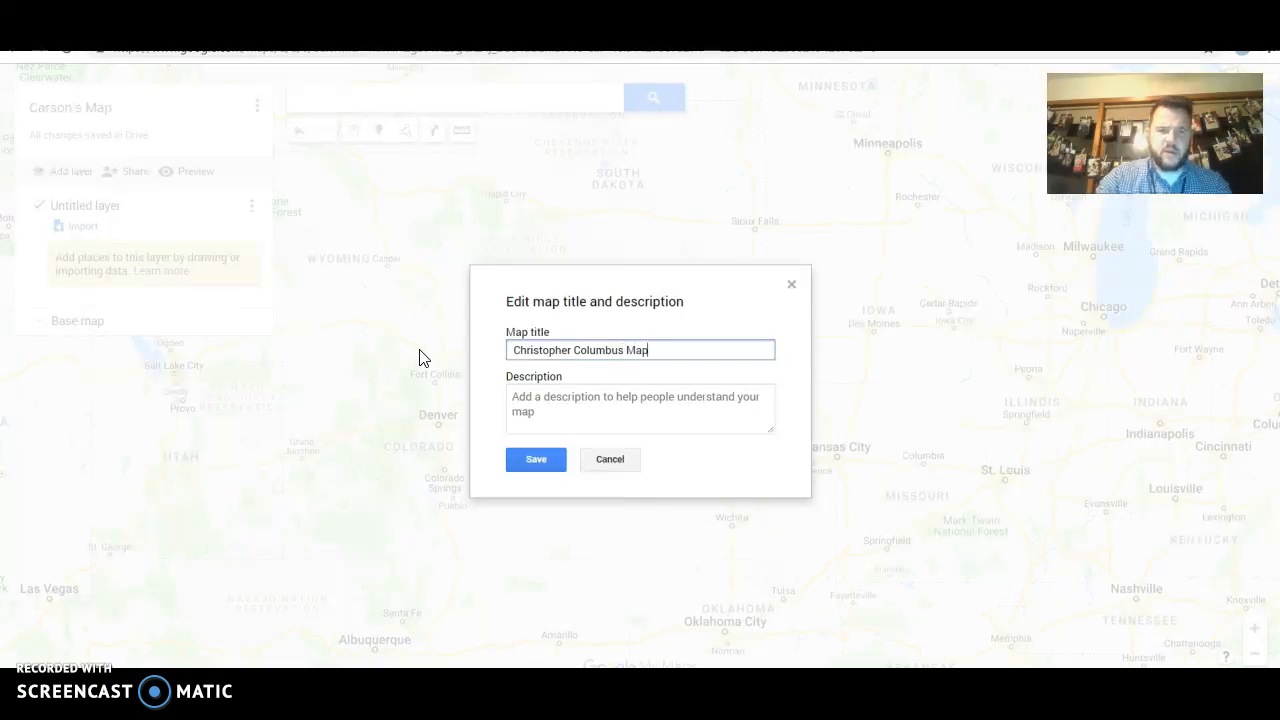
{"action": "left_click", "coordinate": [520, 466]}
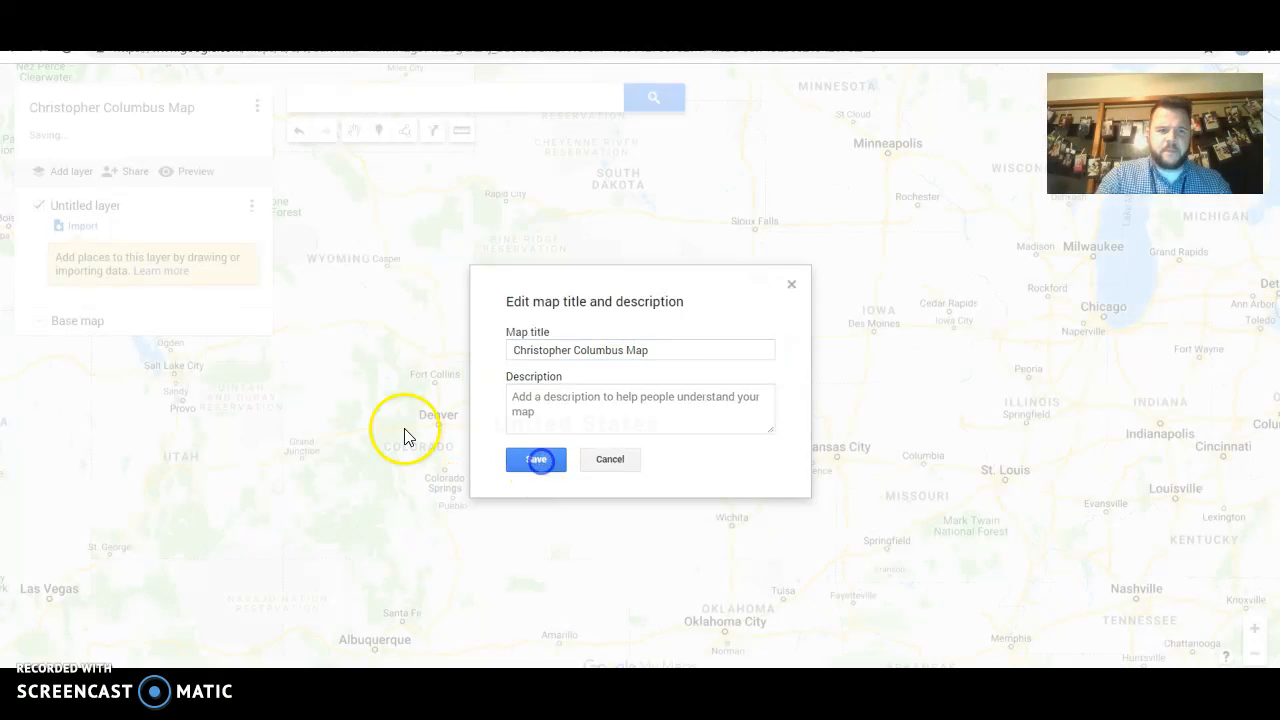
{"action": "left_click", "coordinate": [88, 206]}
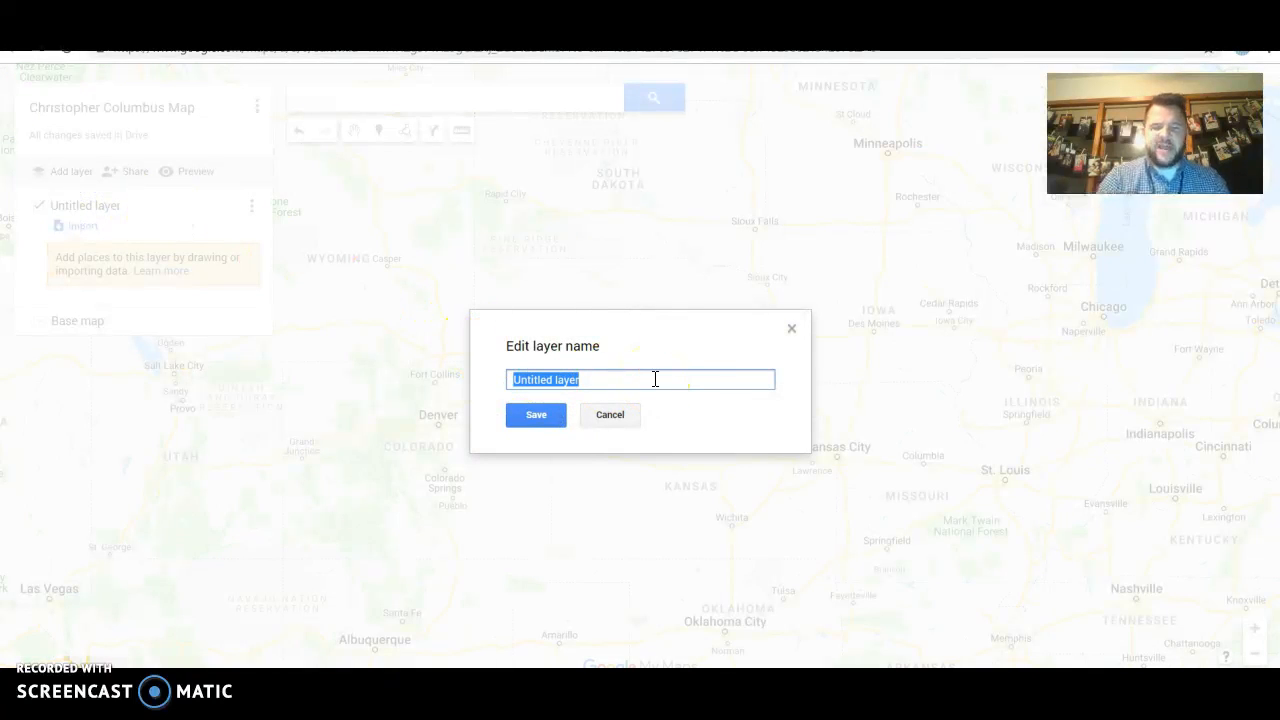
Name the first layer 'Voyage 1' and add a second layer named 'Voyage 2'
{"action": "type", "text": "Voyage 1"}
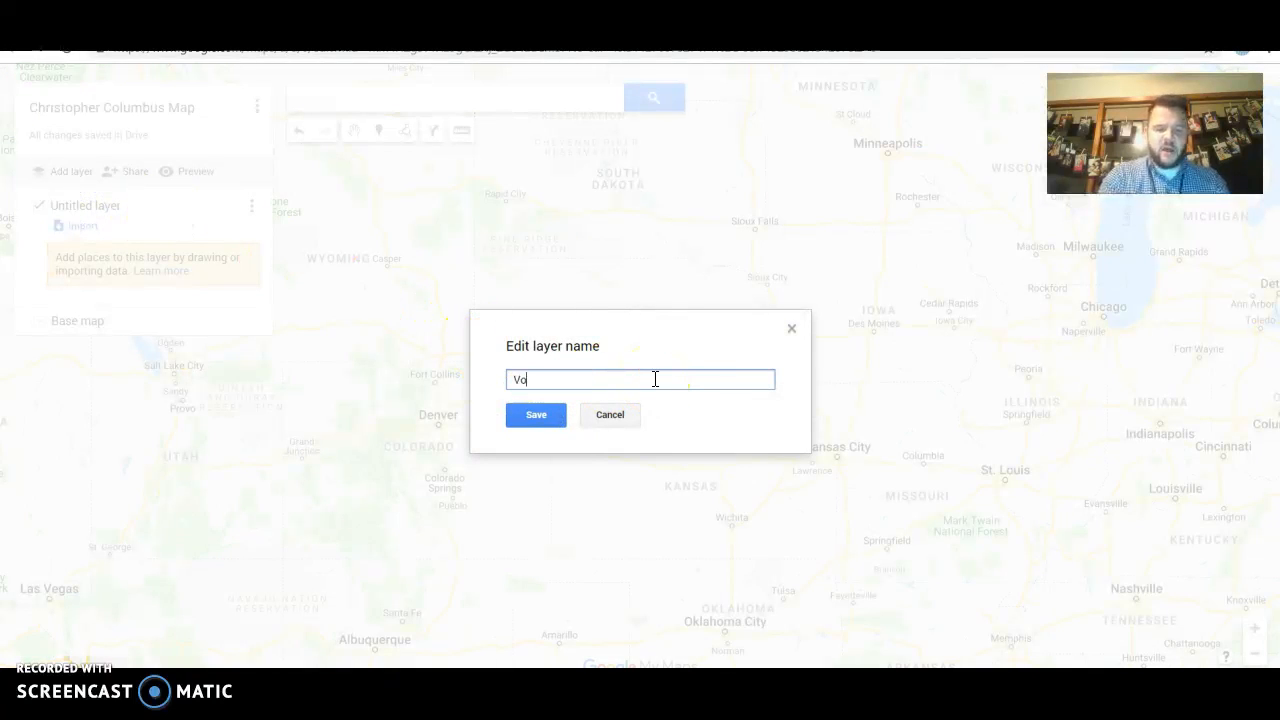
{"action": "left_click", "coordinate": [537, 414]}
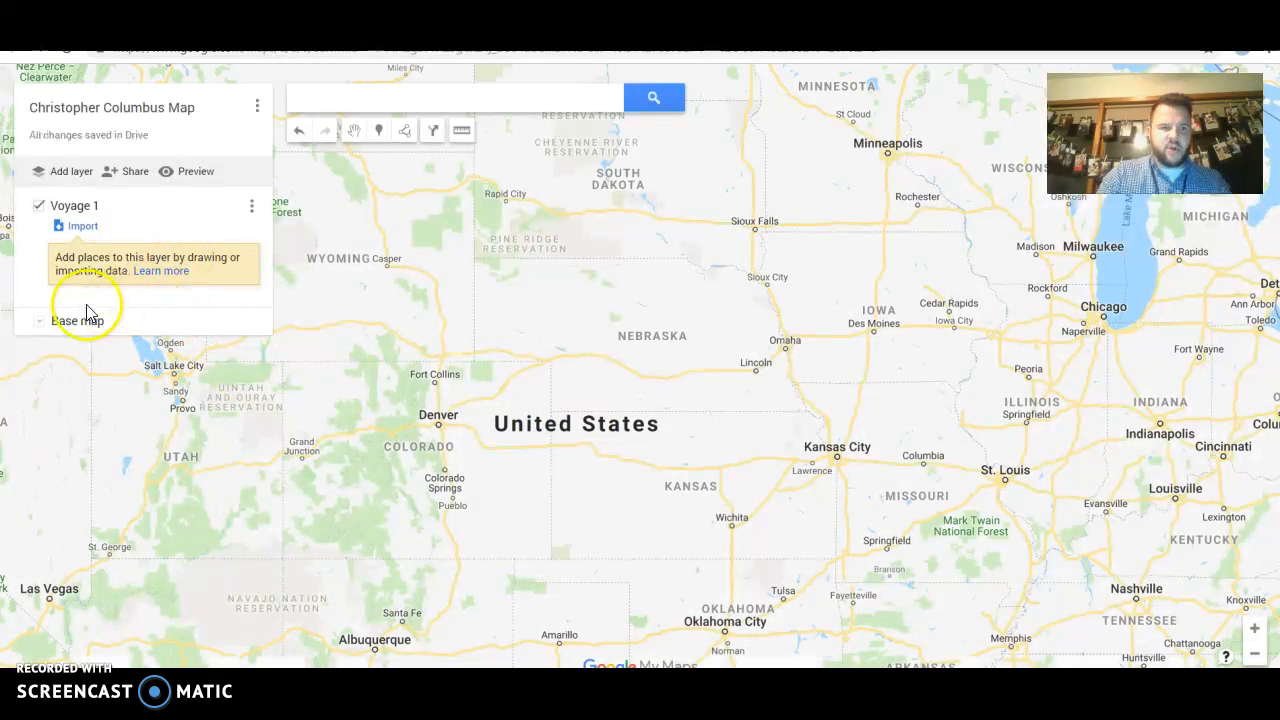
{"action": "left_click", "coordinate": [64, 184]}
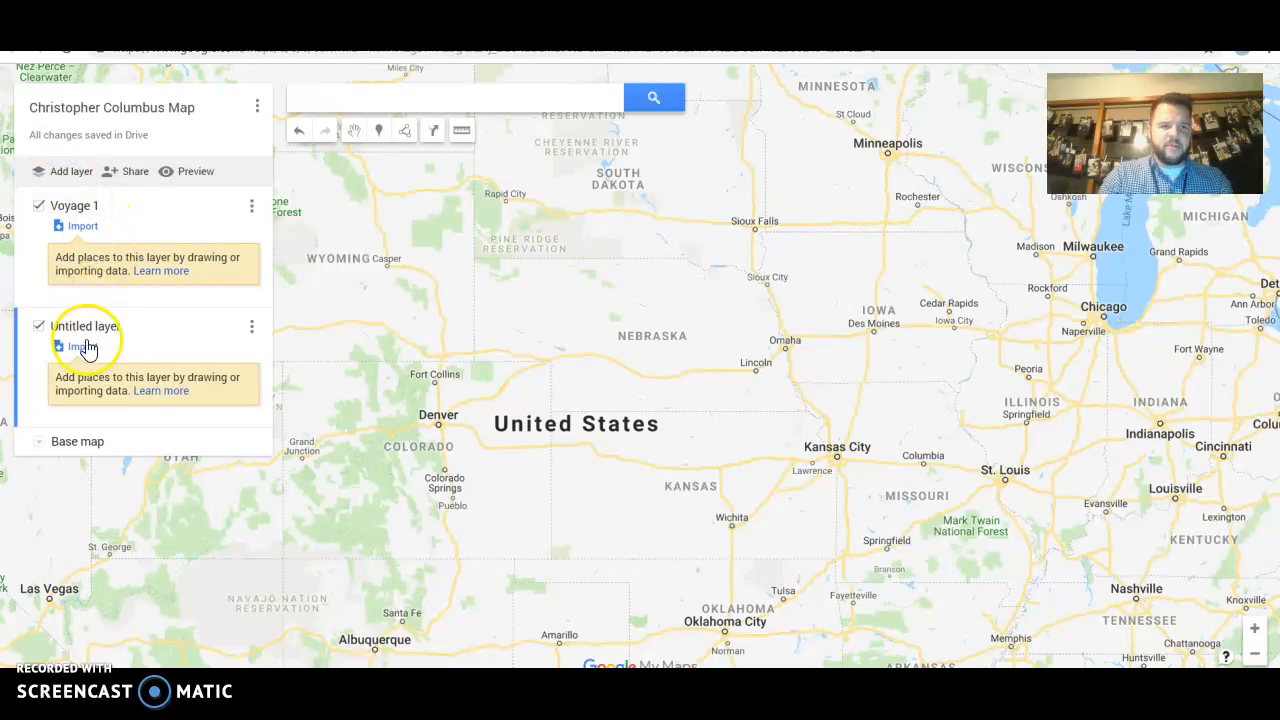
{"action": "left_click", "coordinate": [100, 330]}
{"action": "type", "text": "Voyage 2"}
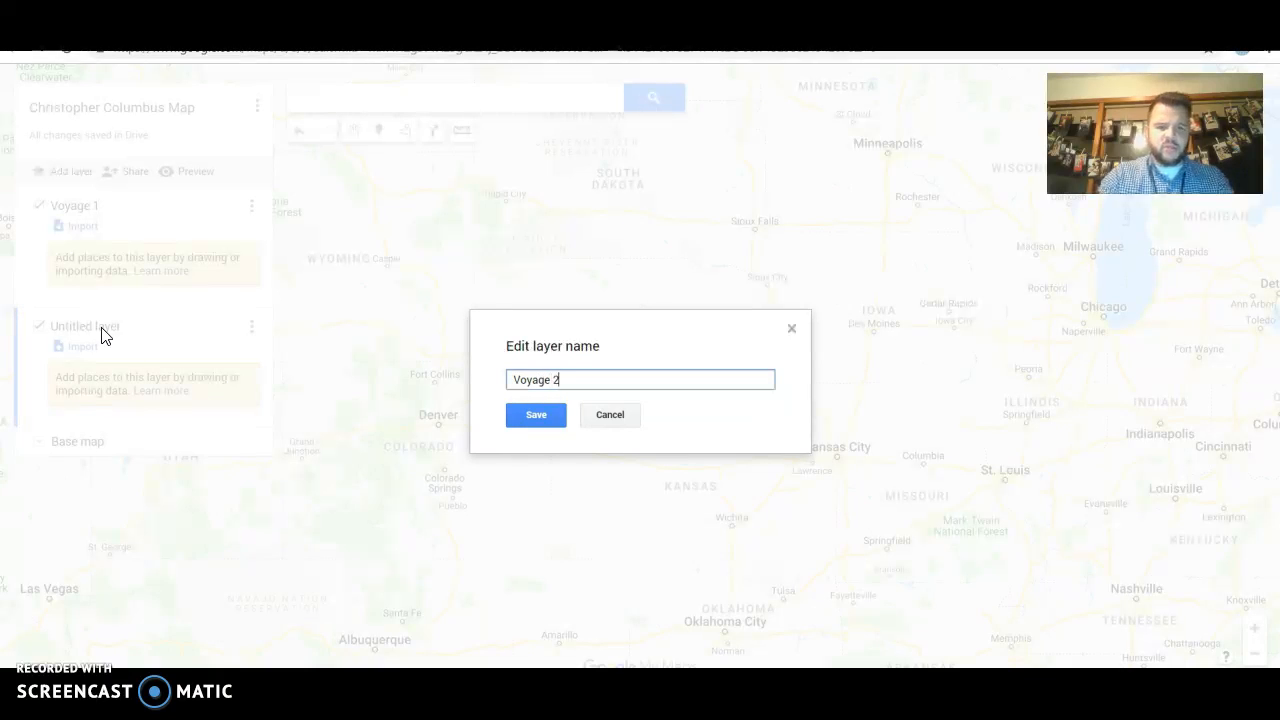
{"action": "left_click", "coordinate": [527, 414]}
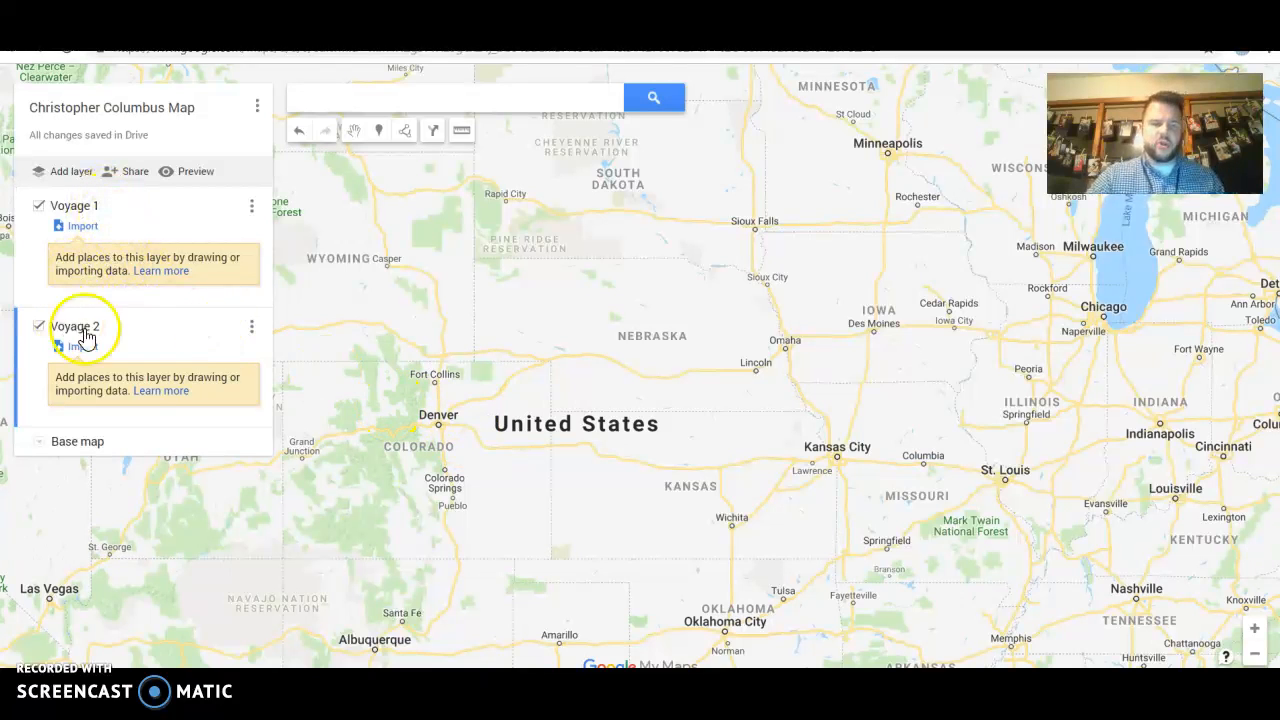
Make Voyage 1 the active layer and place a marker just southwest of Lincoln
{"action": "left_click", "coordinate": [108, 218]}
{"action": "left_click", "coordinate": [86, 206]}
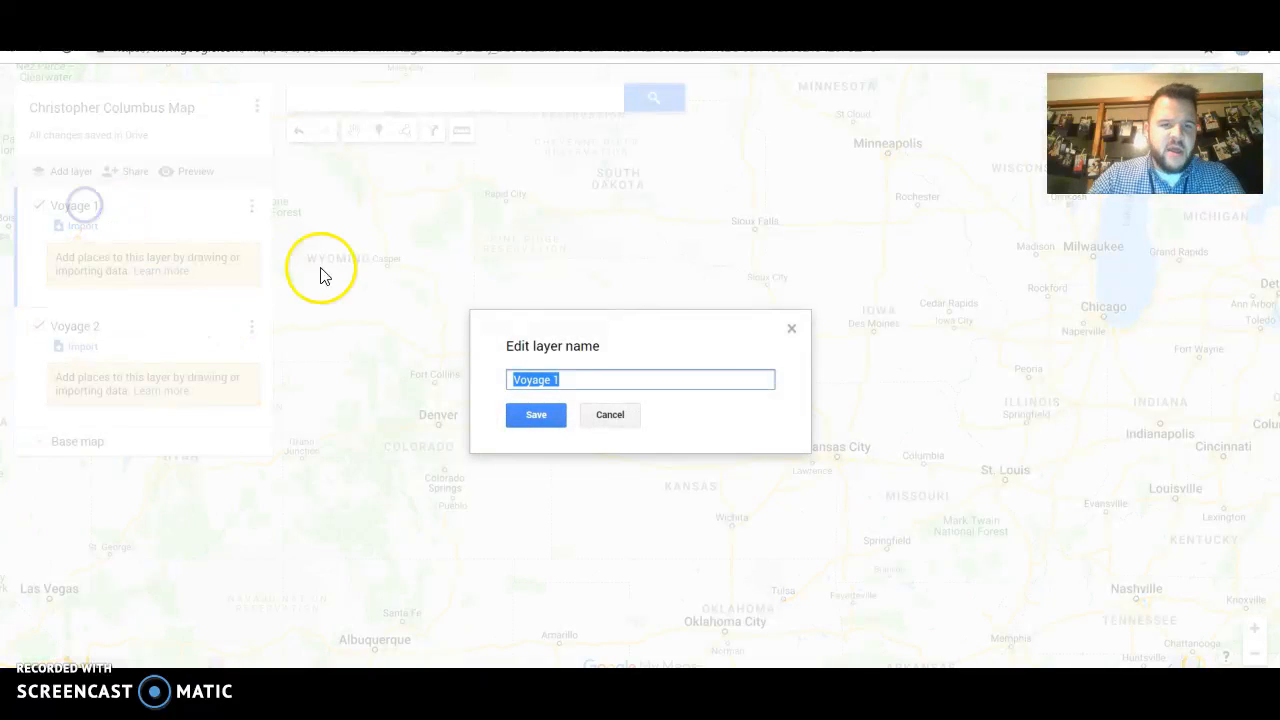
{"action": "left_click", "coordinate": [794, 330]}
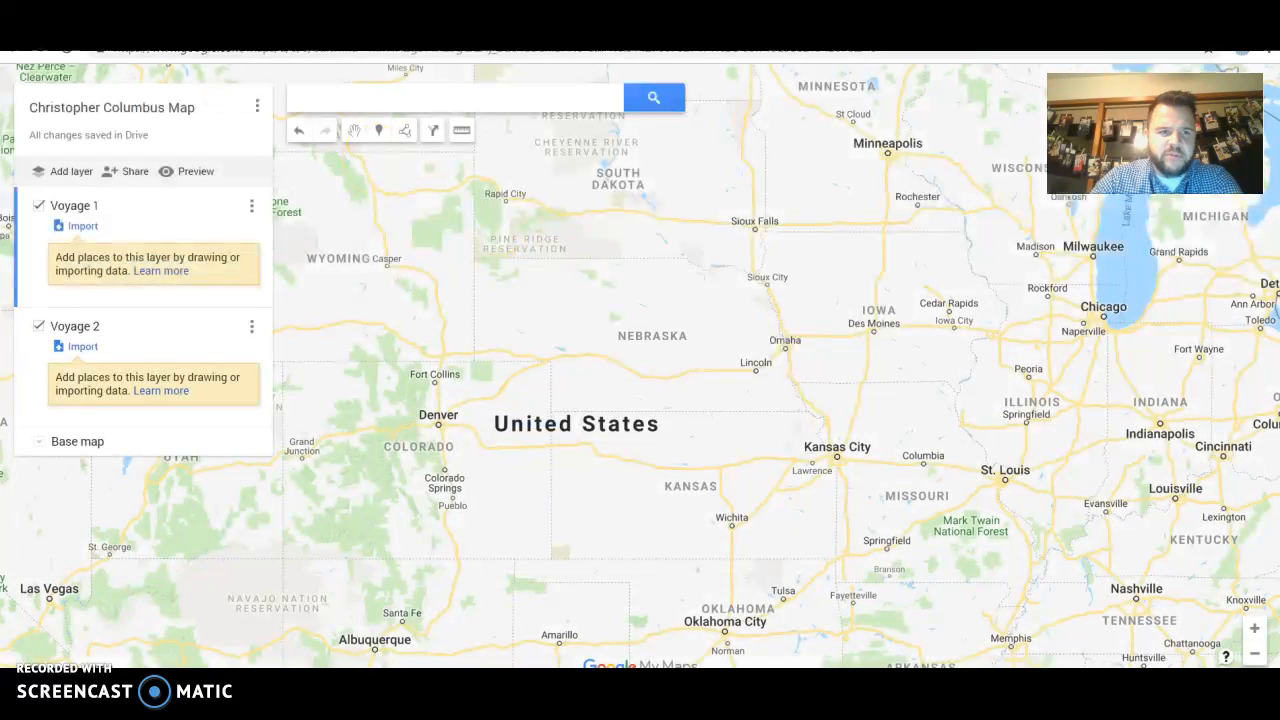
{"action": "mouse_move", "coordinate": [521, 283]}
{"action": "left_mouse_down"}
{"action": "mouse_move", "coordinate": [400, 209]}
{"action": "mouse_move", "coordinate": [574, 357]}
{"action": "mouse_move", "coordinate": [560, 300]}
{"action": "mouse_move", "coordinate": [511, 321]}
{"action": "mouse_move", "coordinate": [549, 331]}
{"action": "left_mouse_up"}
{"action": "left_click", "coordinate": [379, 131]}
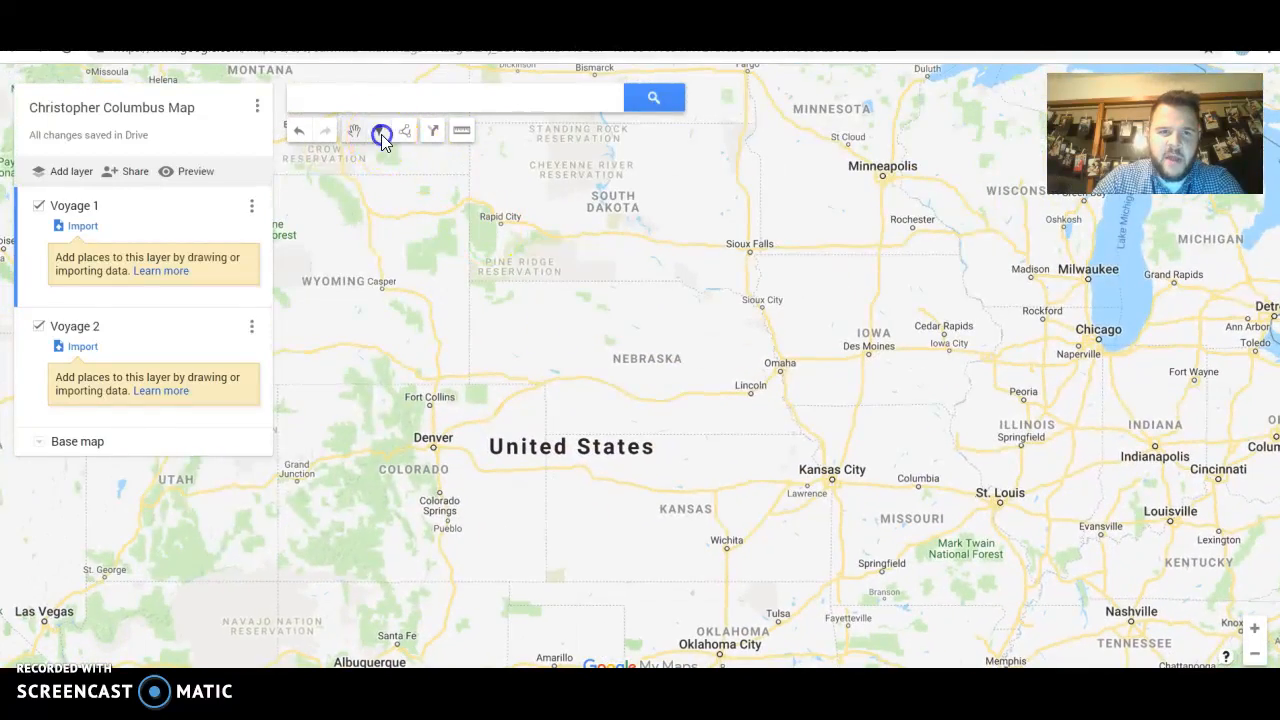
{"action": "left_click", "coordinate": [720, 422]}
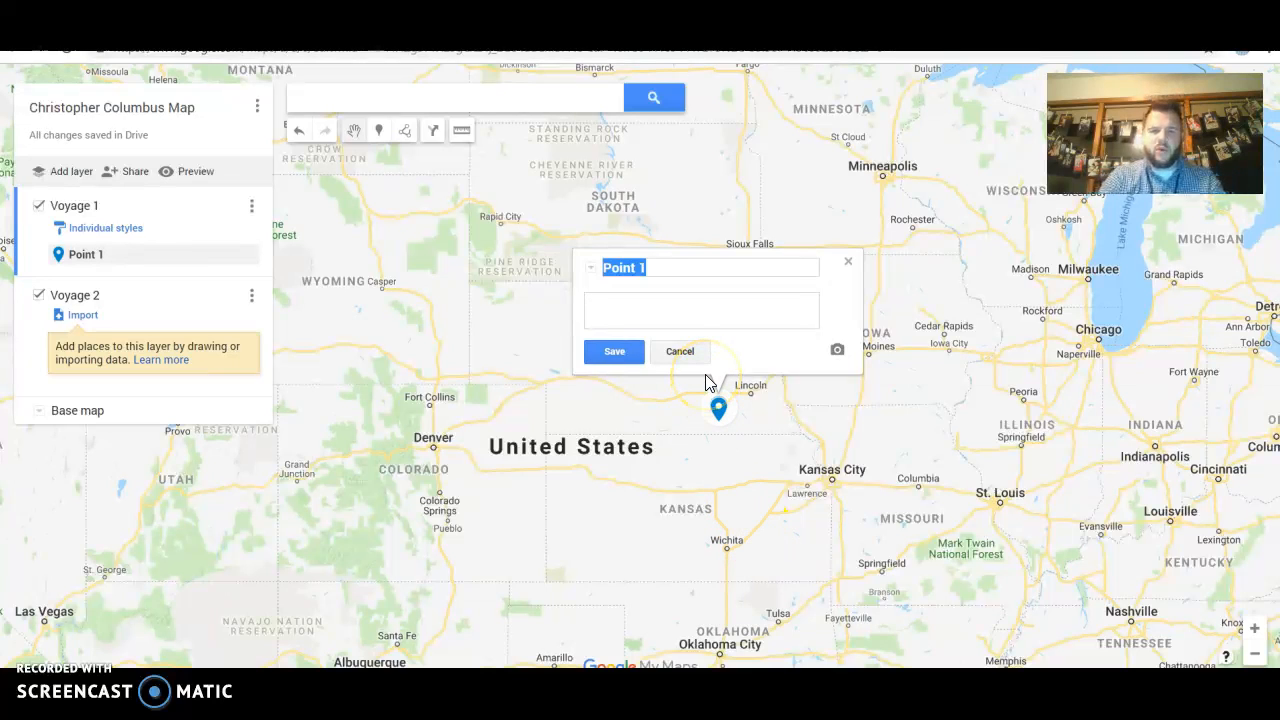
Title the new marker 'Hebron, NE' with the description 'Where I live' and save it
{"action": "type", "text": "Hebron"}
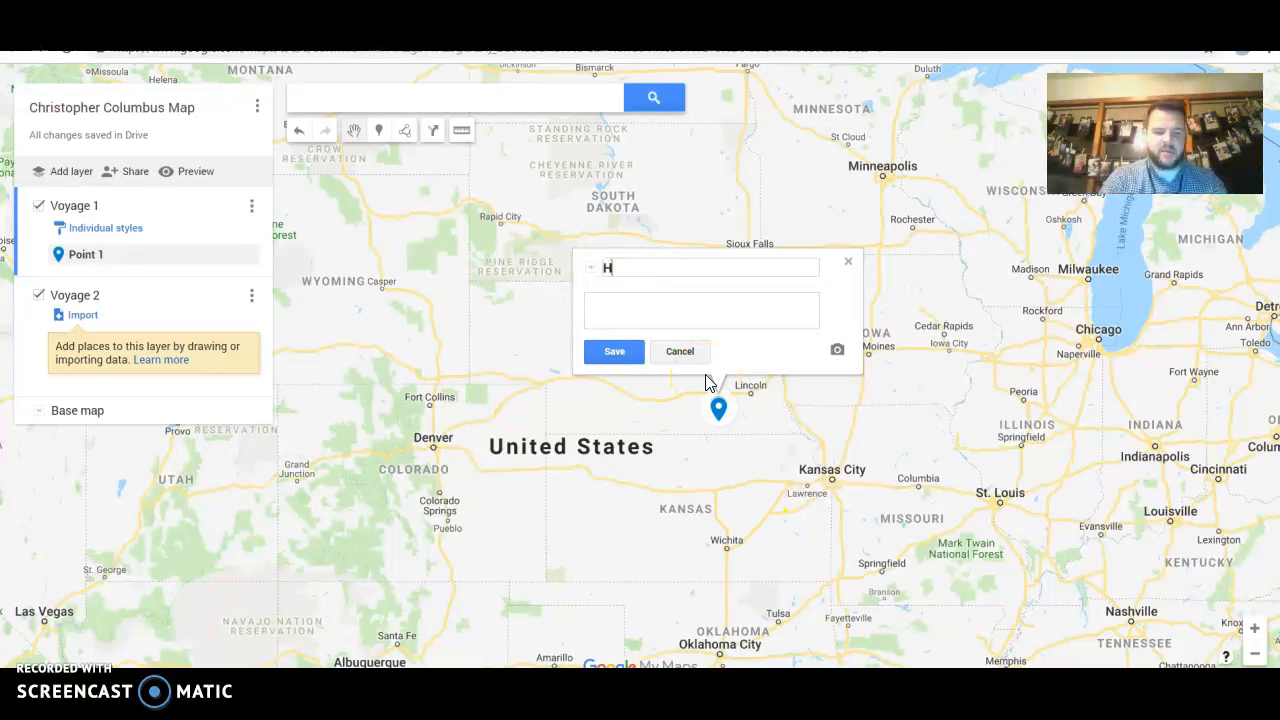
{"action": "type", "text": "NE"}
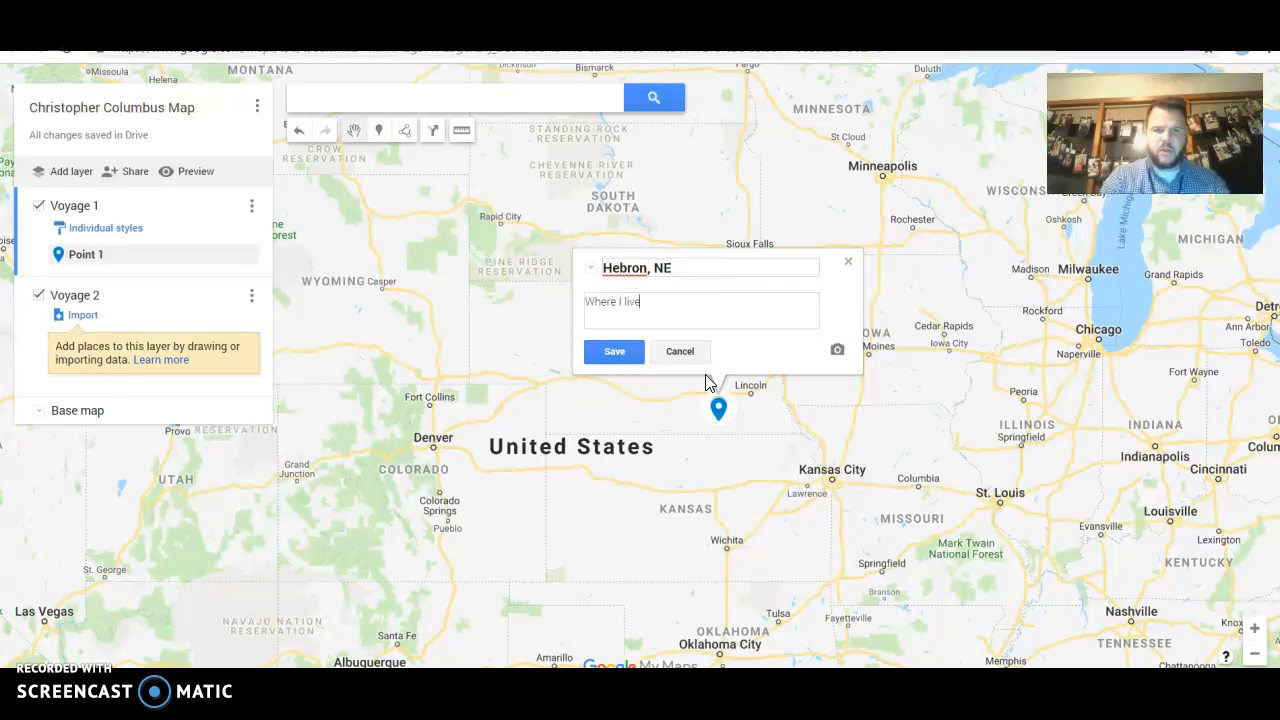
{"action": "left_click", "coordinate": [614, 351]}
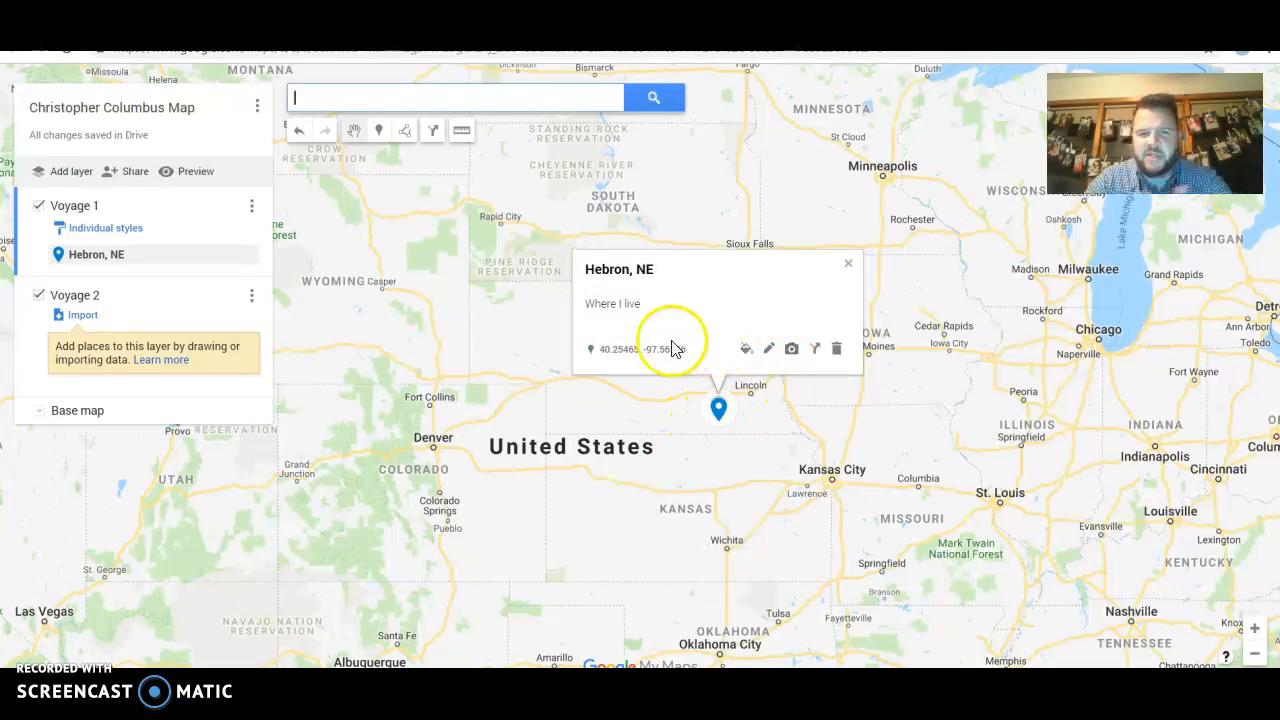
Browse the marker's image picker, including Google Image Search, and close it without adding an image
{"action": "left_click", "coordinate": [792, 350]}
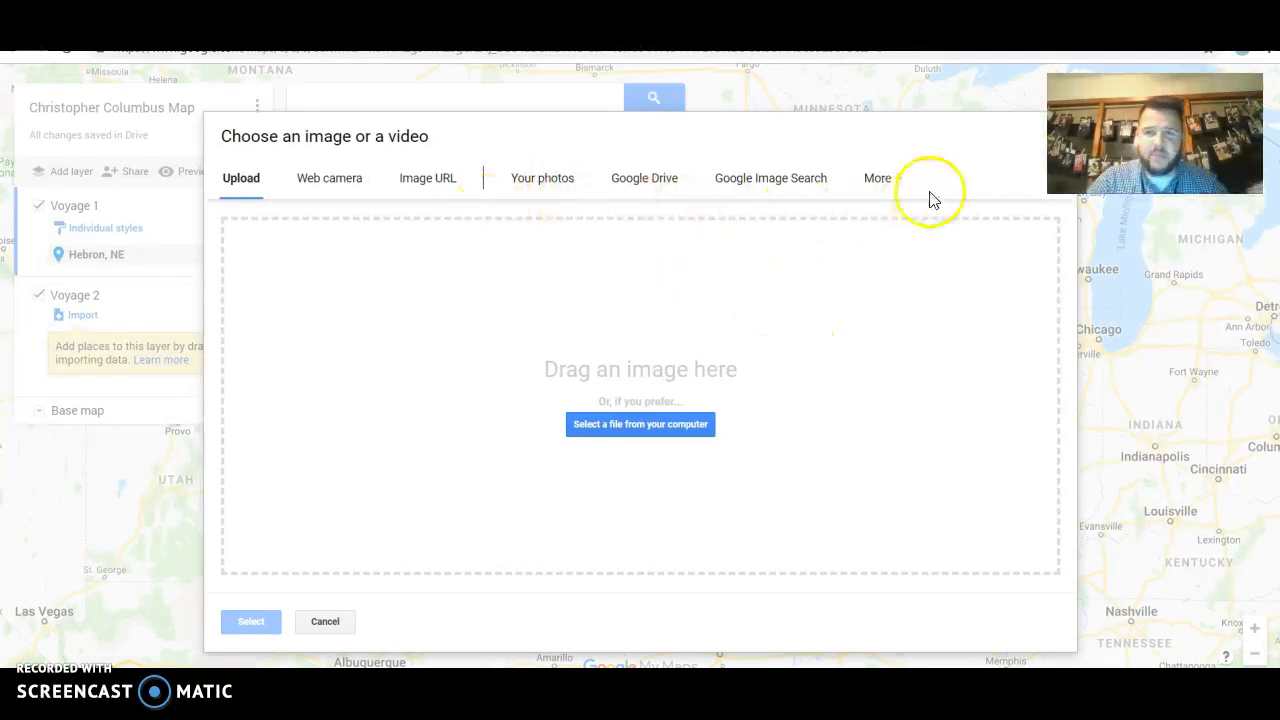
{"action": "left_click", "coordinate": [827, 167]}
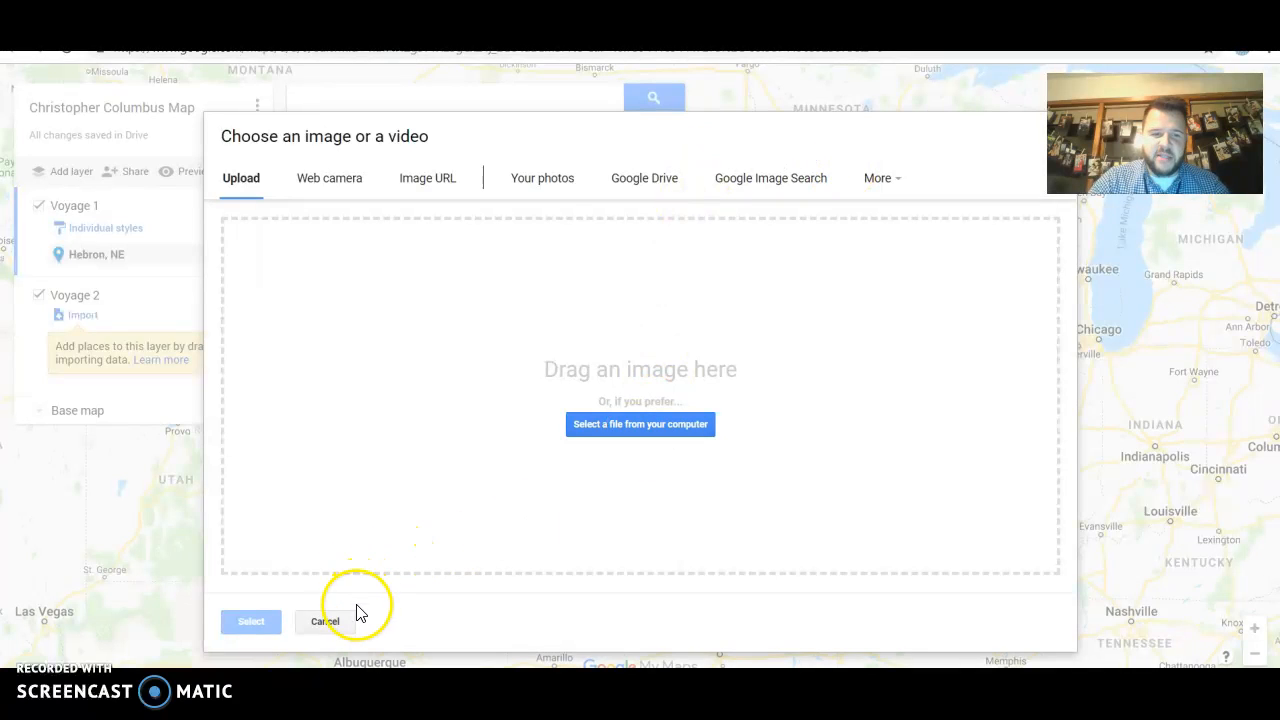
{"action": "left_click", "coordinate": [331, 621]}
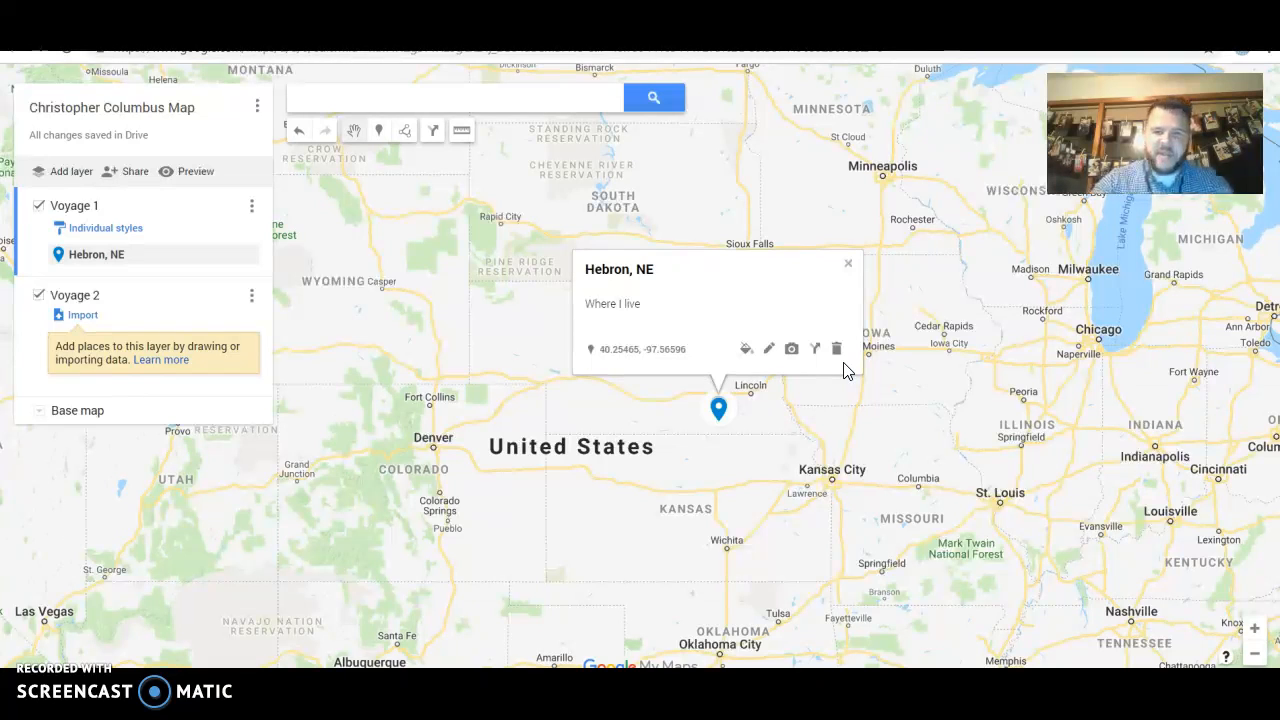
{"action": "left_click", "coordinate": [771, 350]}
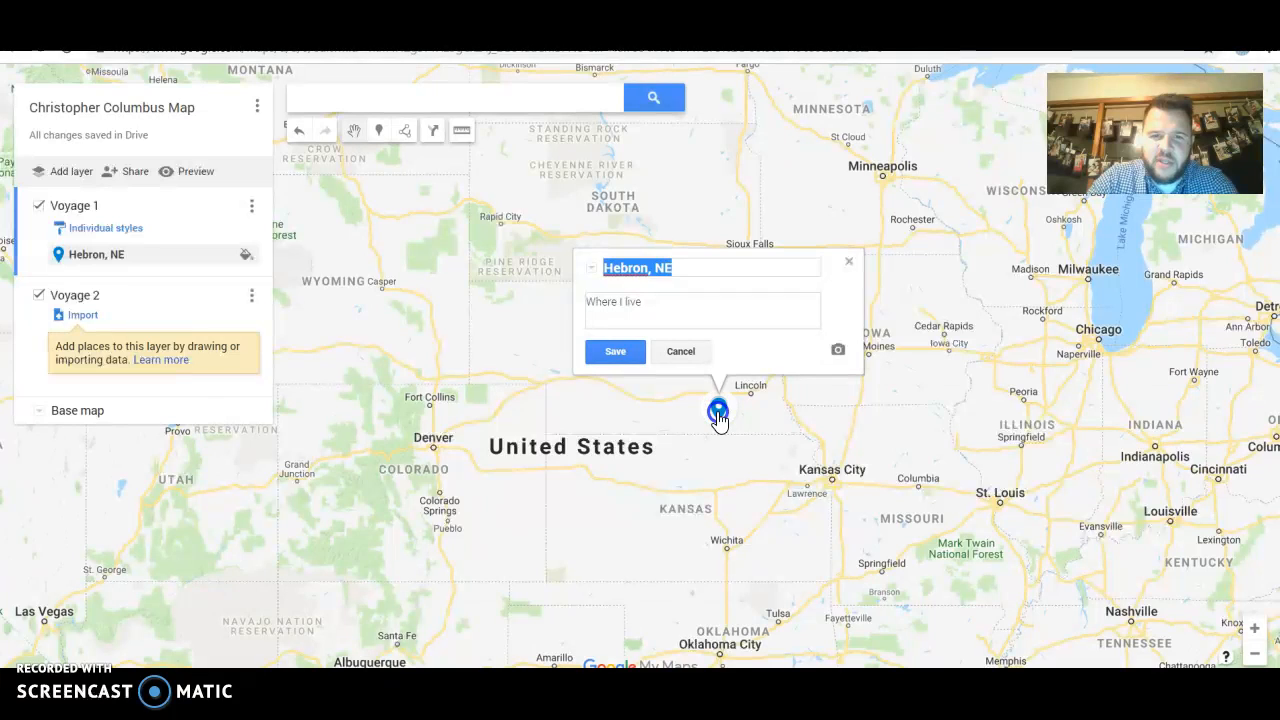
{"action": "left_click", "coordinate": [591, 268]}
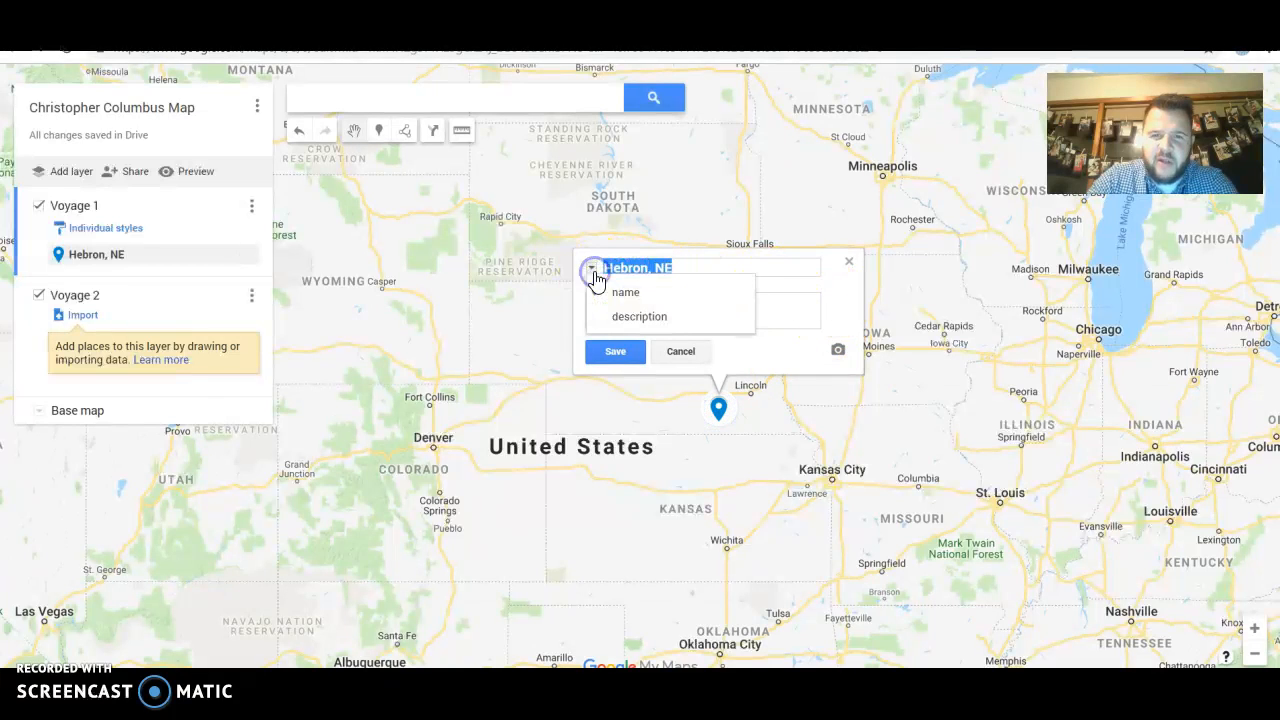
{"action": "left_click", "coordinate": [849, 263]}
{"action": "left_click", "coordinate": [849, 263]}
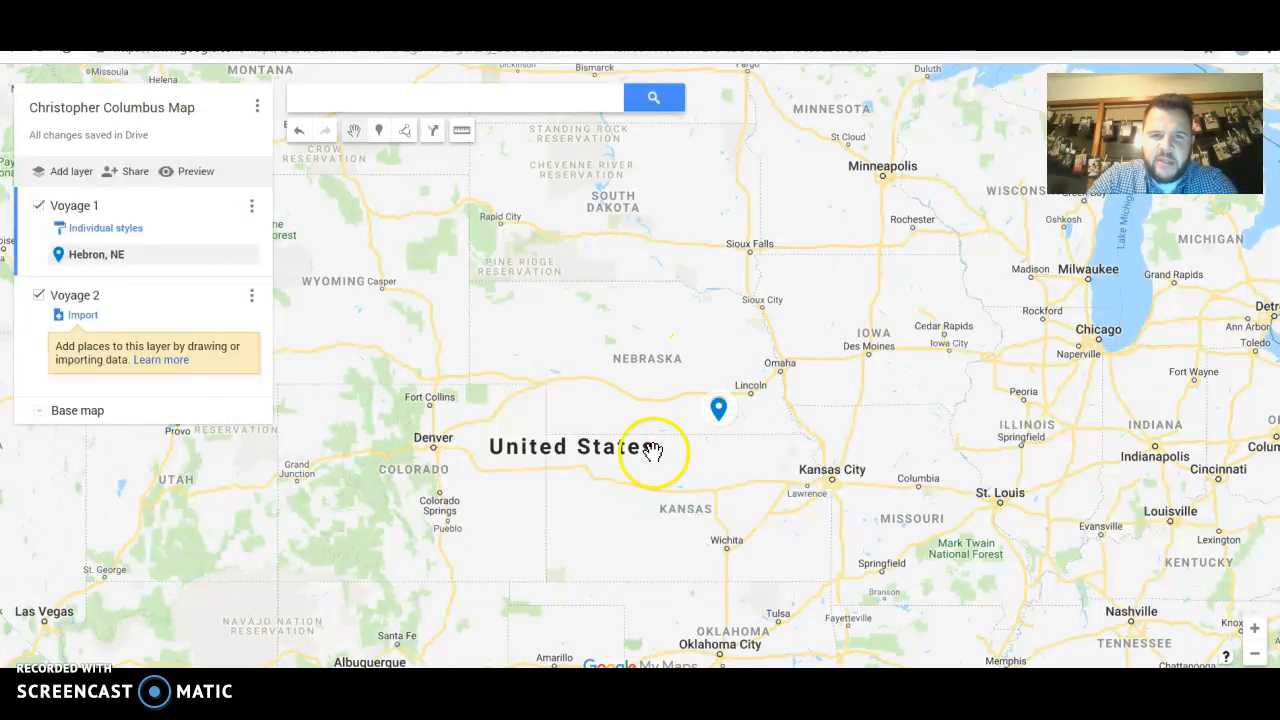
{"action": "left_click", "coordinate": [465, 133]}
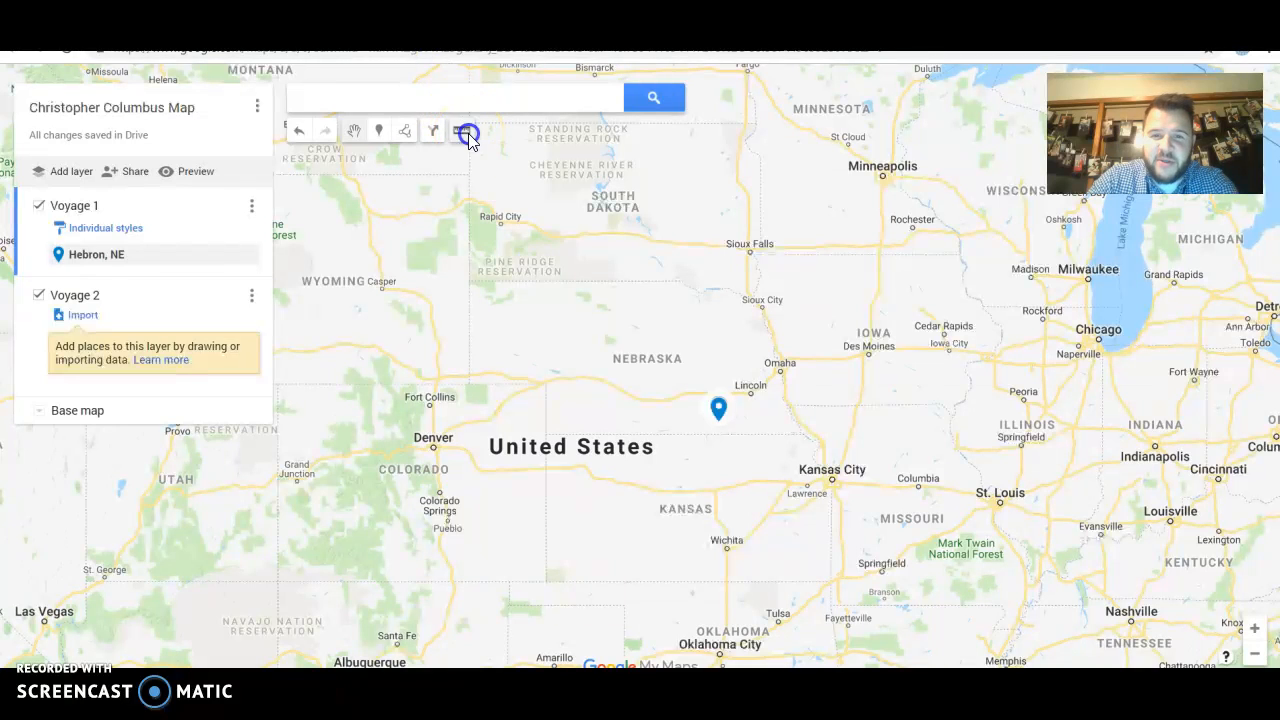
{"action": "left_click", "coordinate": [750, 395]}
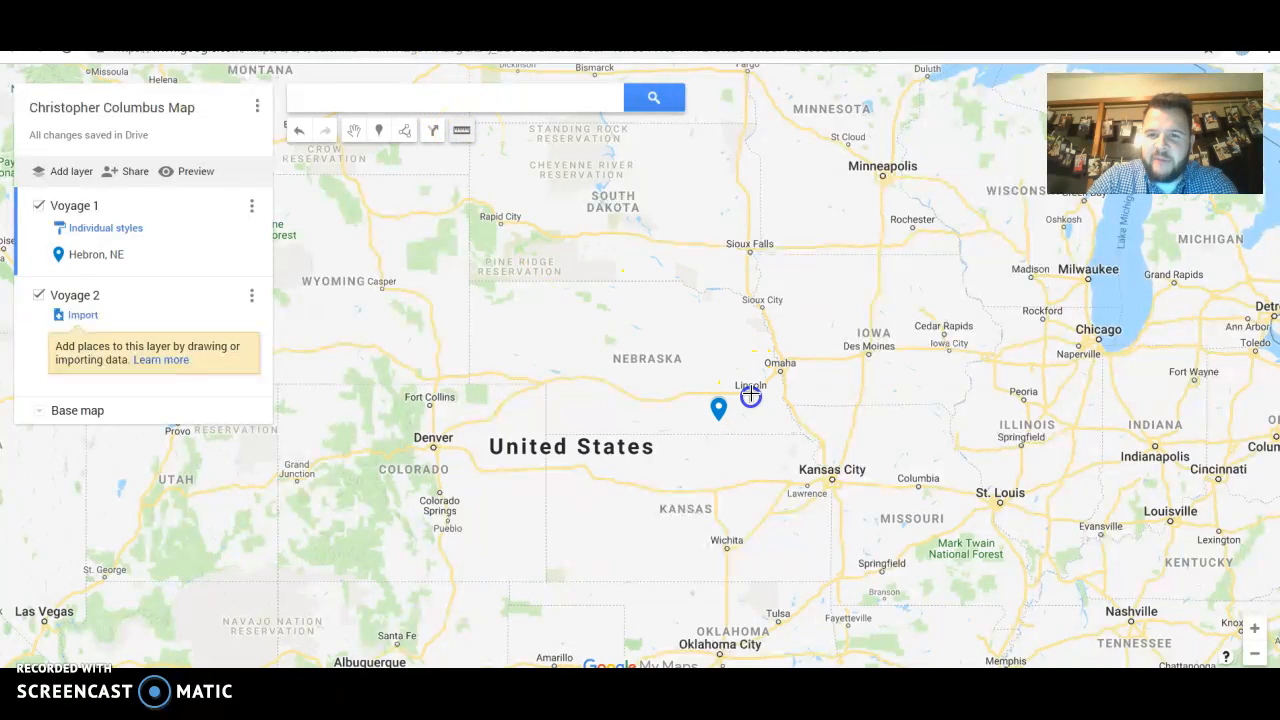
{"action": "left_click", "coordinate": [884, 176]}
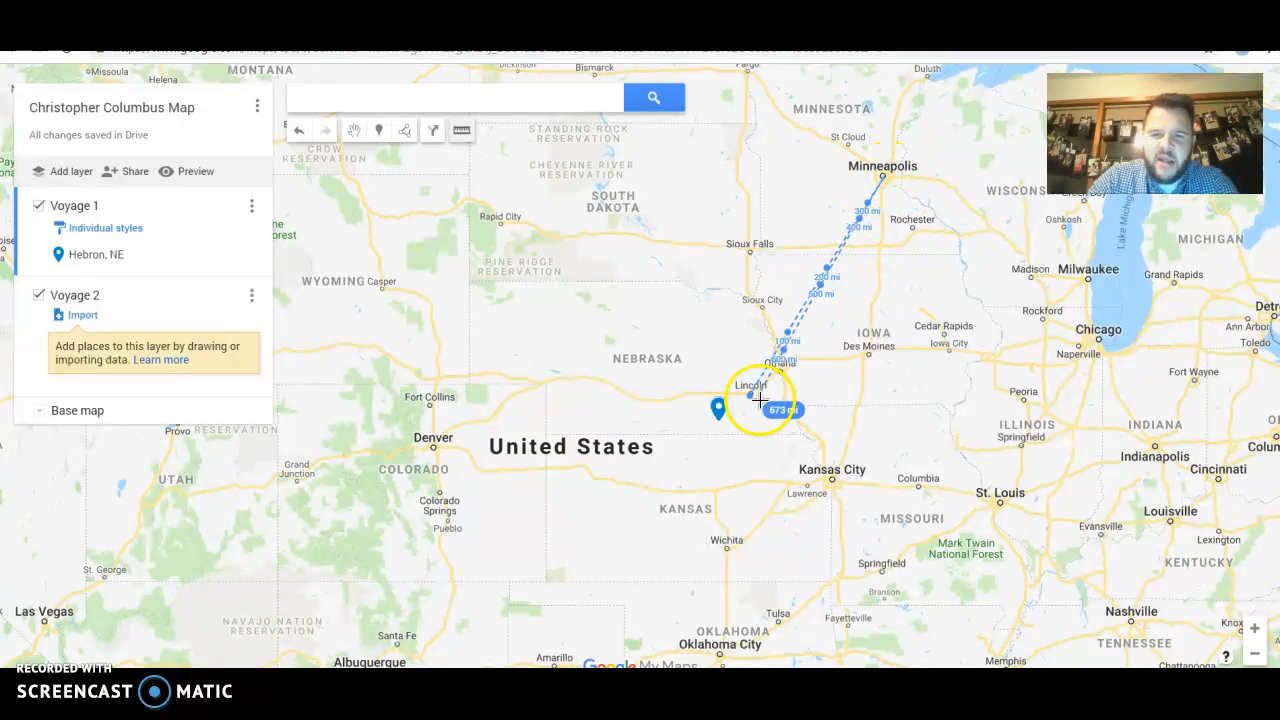
{"action": "left_click", "coordinate": [868, 354]}
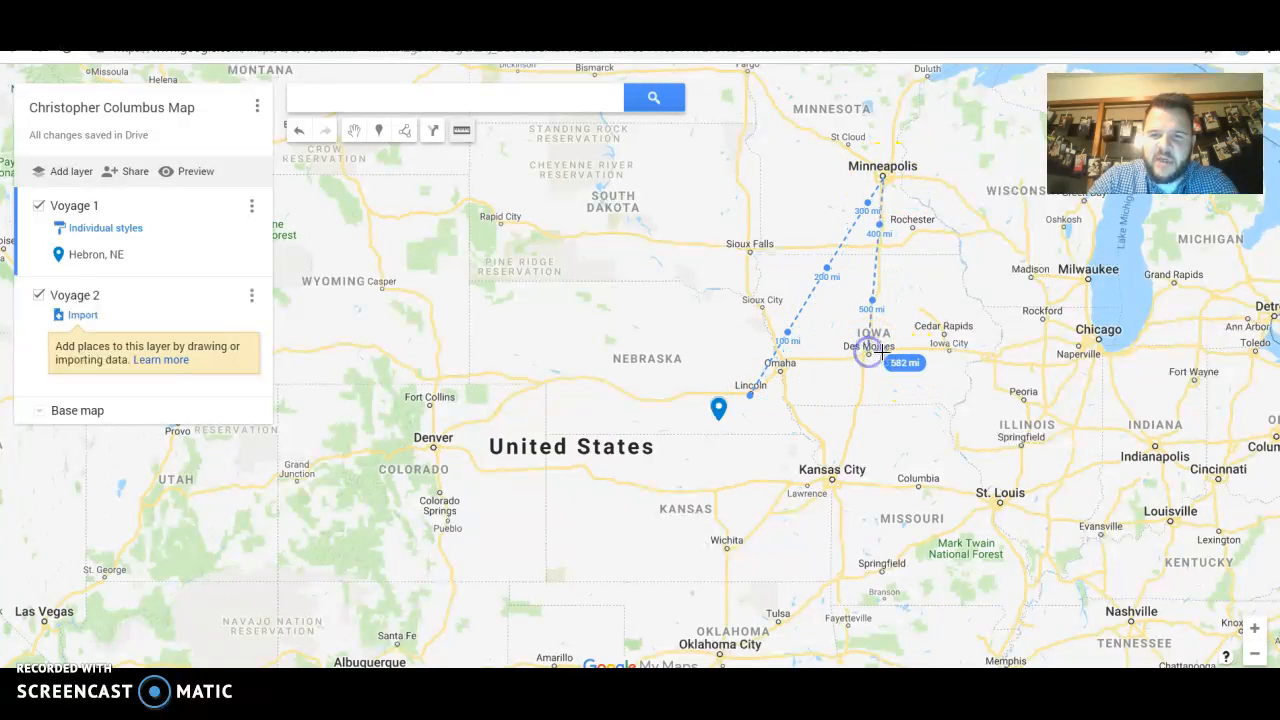
{"action": "left_click", "coordinate": [748, 250]}
{"action": "left_click", "coordinate": [353, 131]}
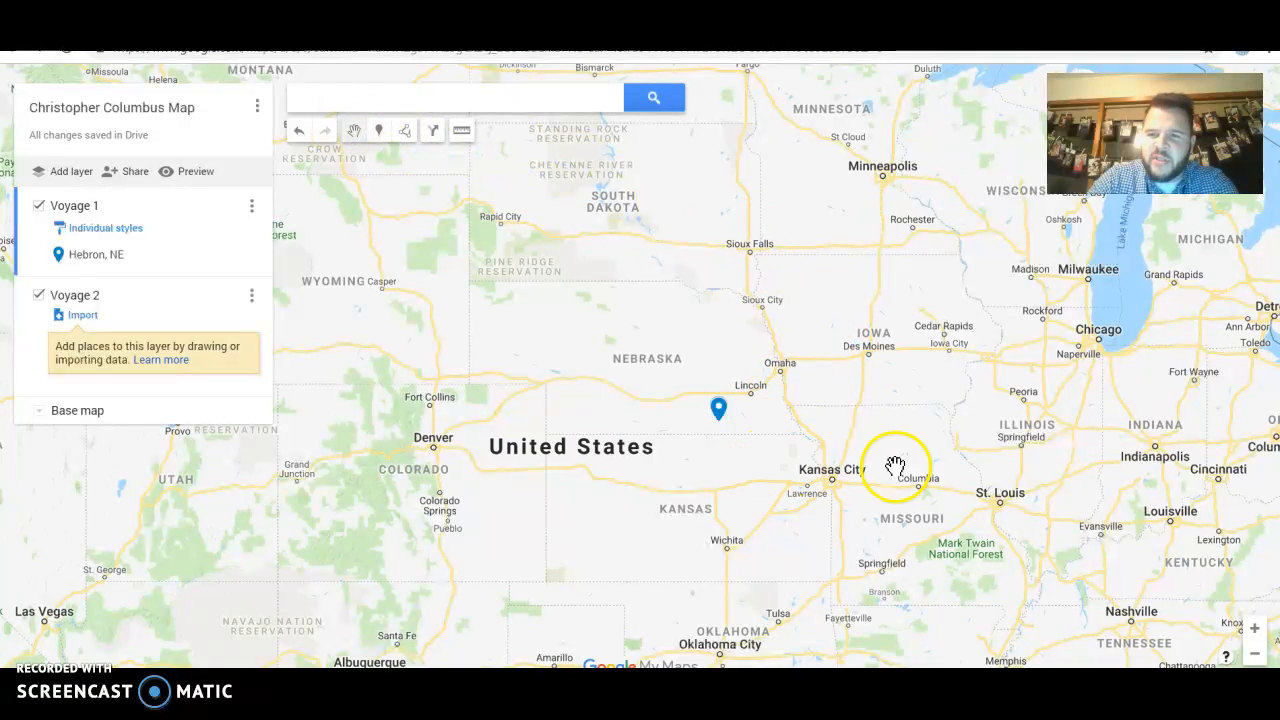
Measure the 1,001 mi distance from the Hebron, NE pin southeast to near Charlotte
{"action": "scroll", "coordinate": [895, 485], "scroll_direction": "down", "scroll_amount": 3}
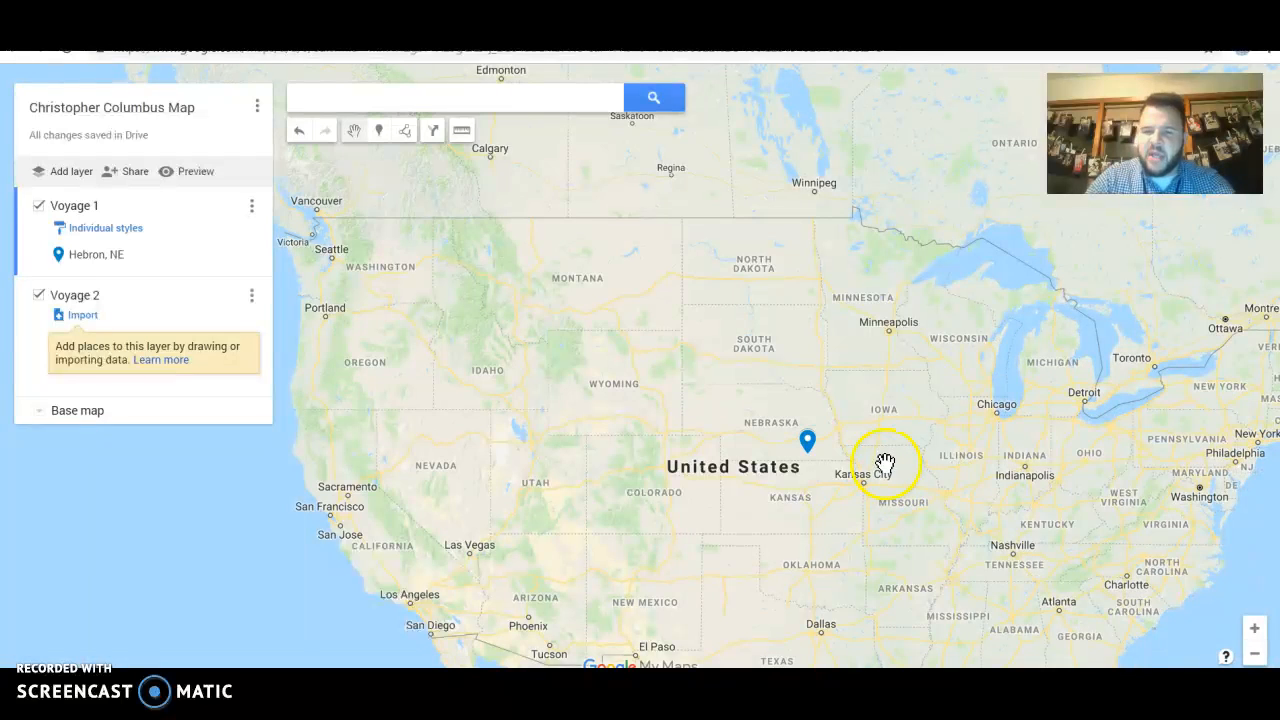
{"action": "left_click_drag", "start_coordinate": [880, 458], "coordinate": [789, 368]}
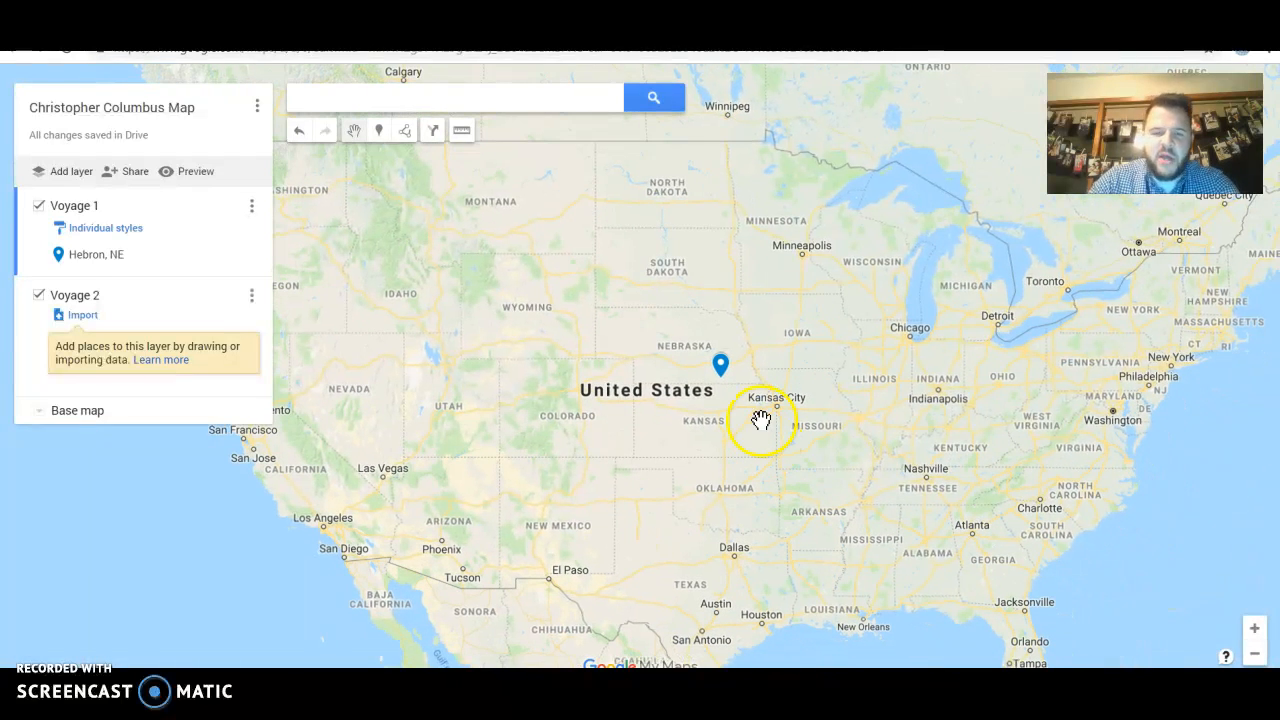
{"action": "left_click", "coordinate": [463, 132]}
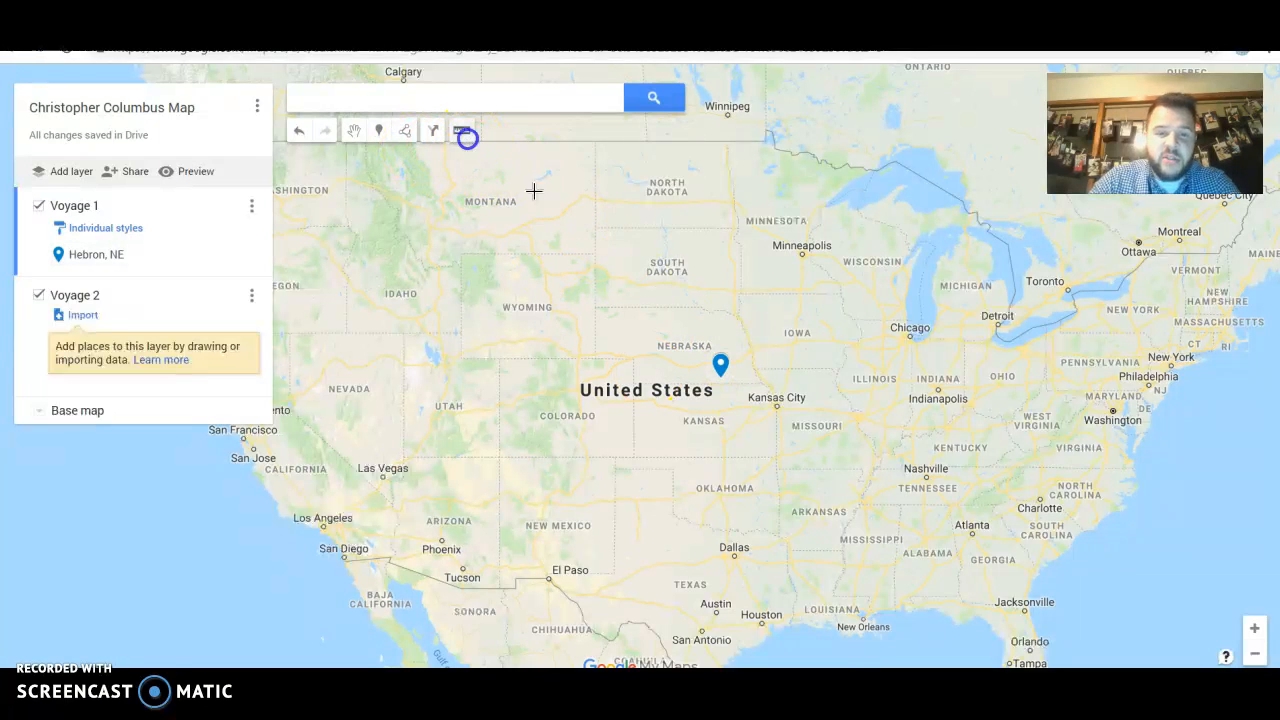
{"action": "left_click", "coordinate": [720, 376]}
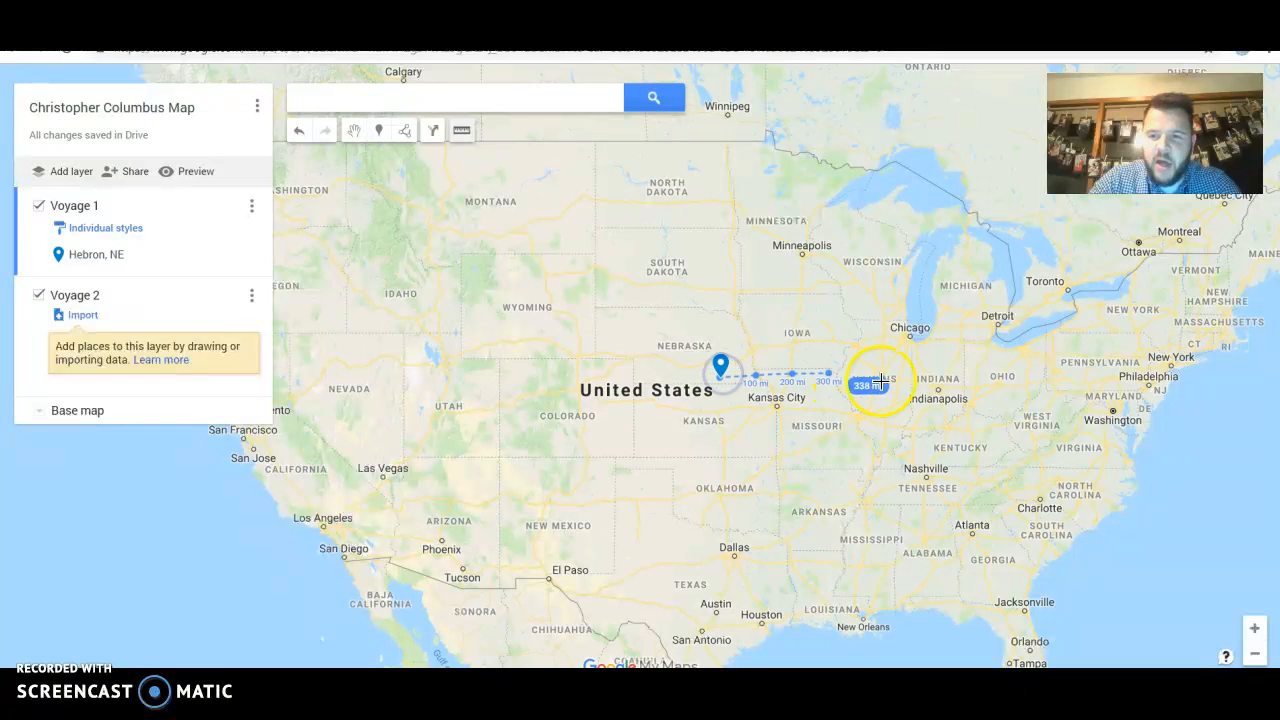
{"action": "left_click", "coordinate": [1039, 526]}
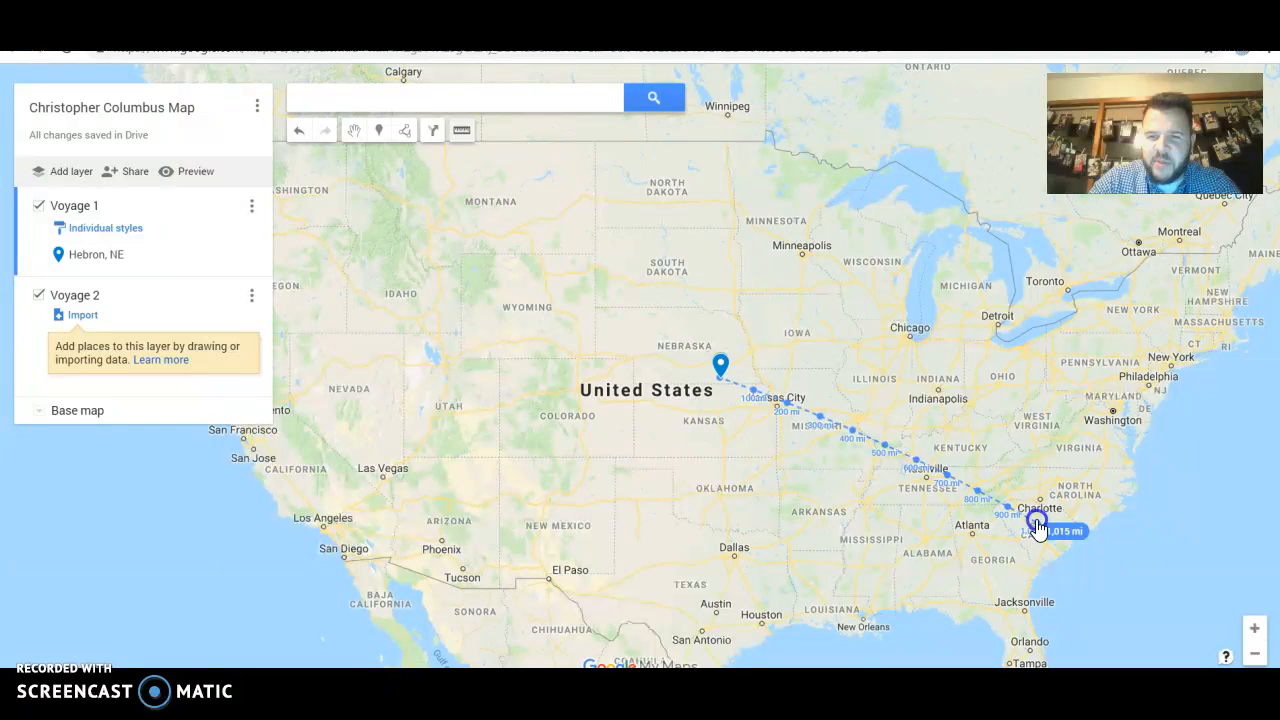
{"action": "left_click", "coordinate": [1037, 524]}
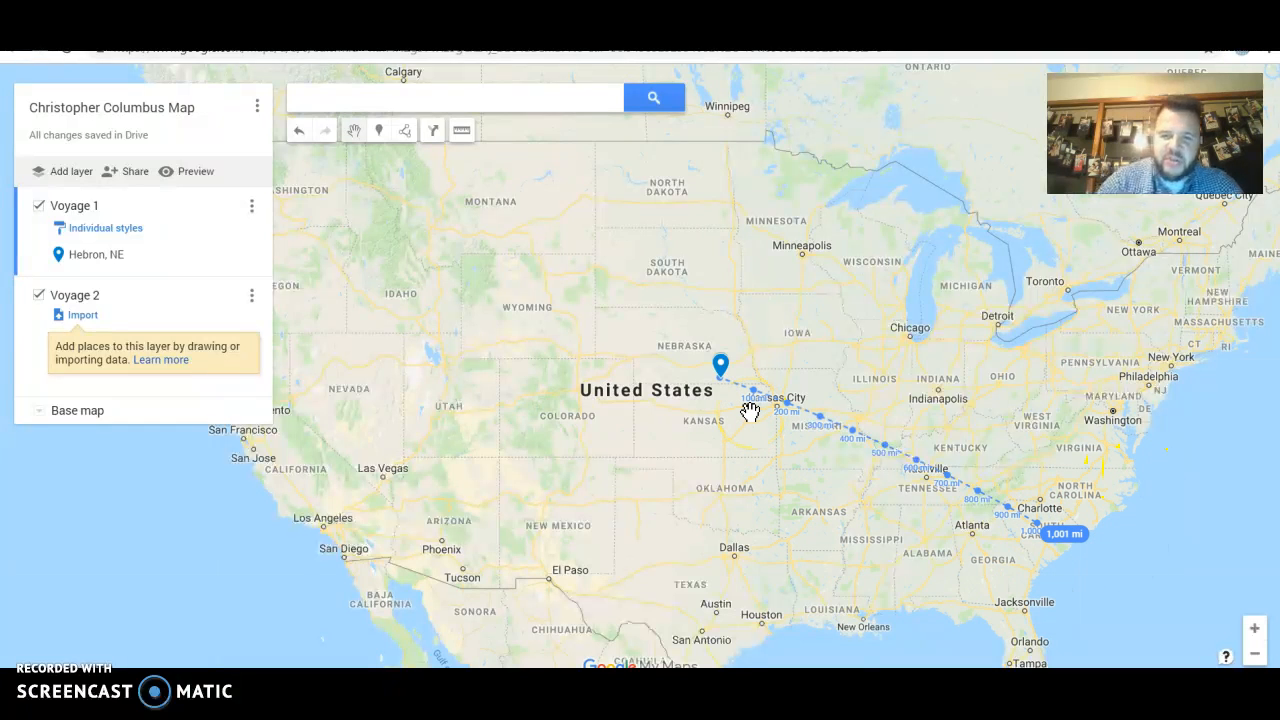
{"action": "left_click", "coordinate": [724, 378]}
Zoom in over the Hebron pin to street level, then back out a couple of levels
{"action": "left_click", "coordinate": [1062, 541]}
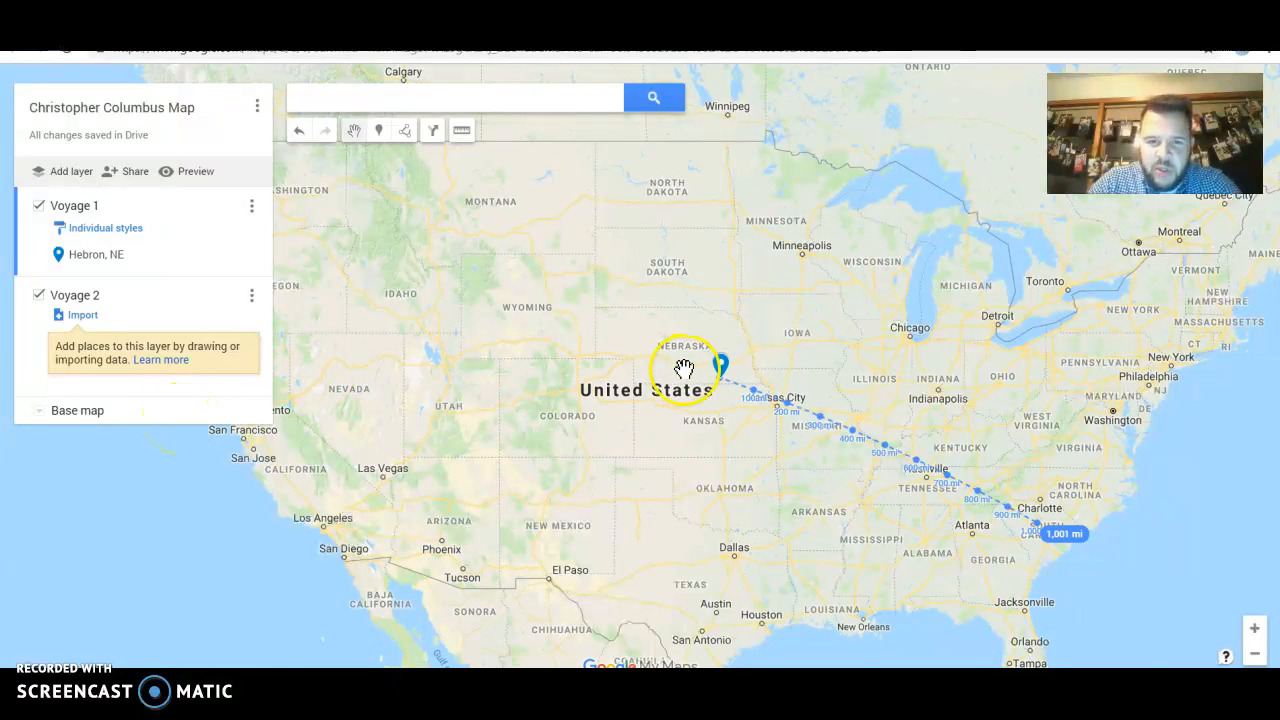
{"action": "scroll", "coordinate": [683, 369], "scroll_direction": "up", "scroll_amount": 3}
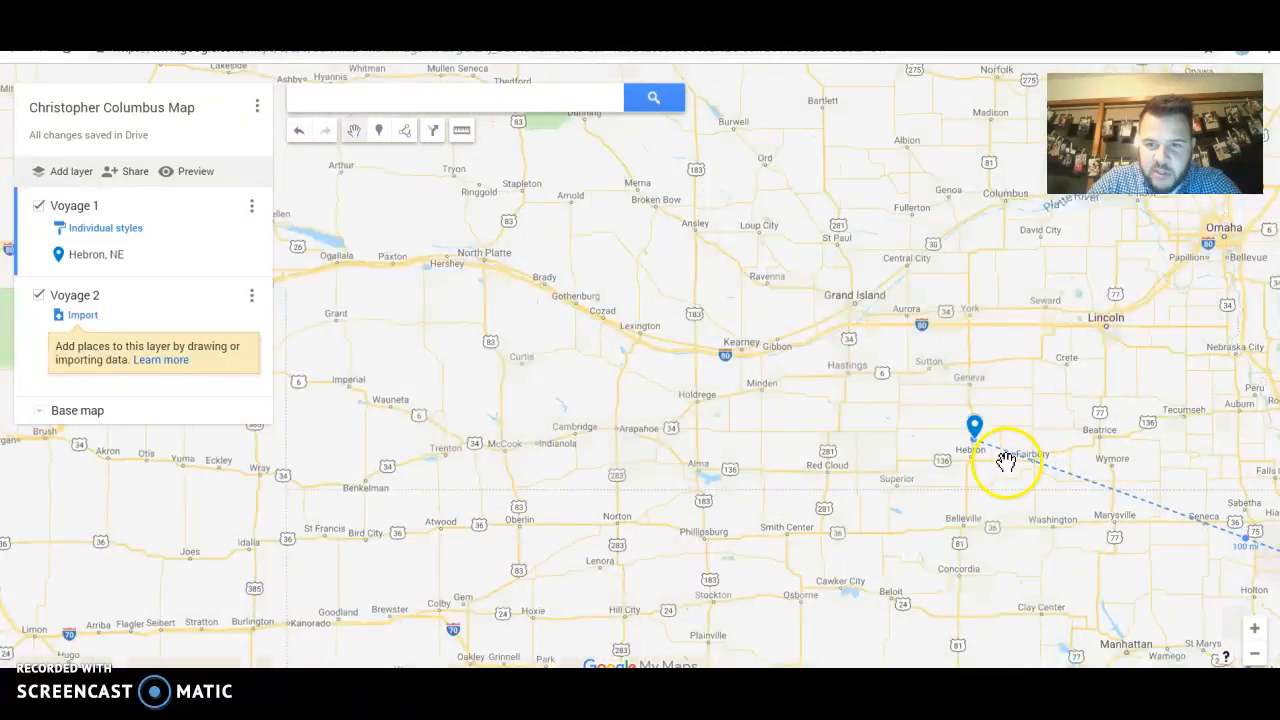
{"action": "scroll", "coordinate": [1006, 457], "scroll_direction": "up", "scroll_amount": 3}
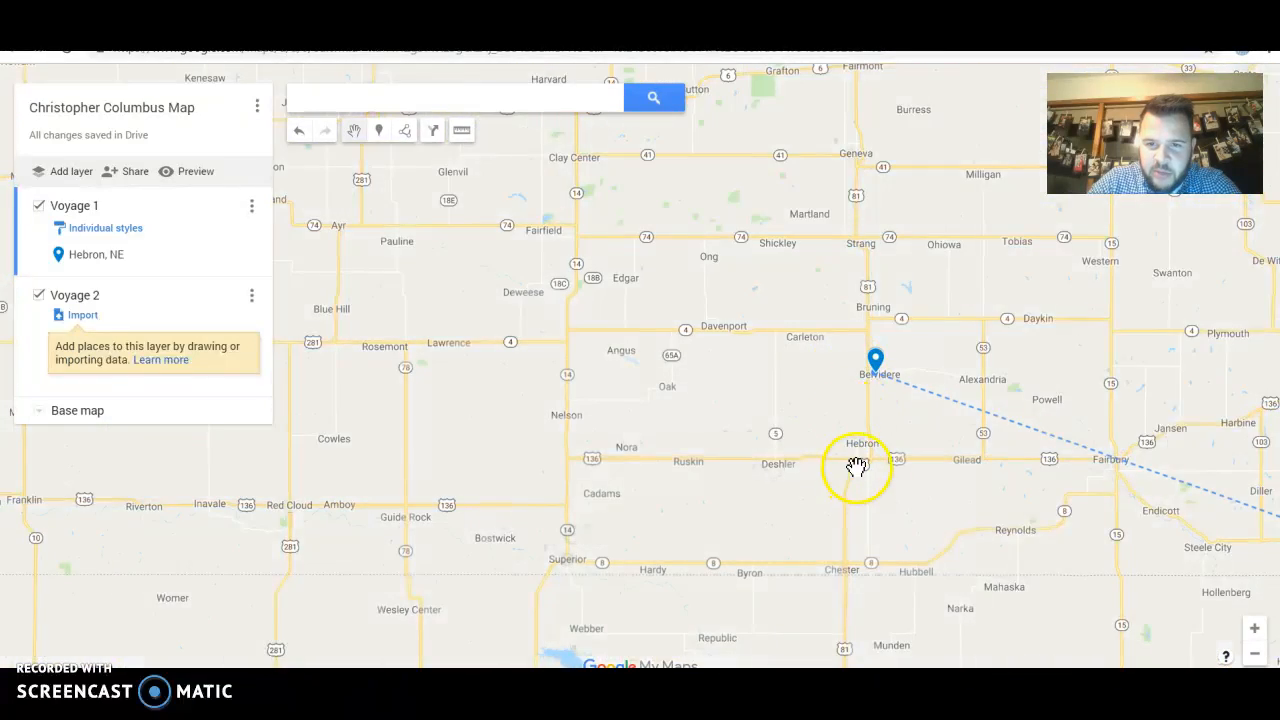
{"action": "scroll", "coordinate": [848, 466], "scroll_direction": "up", "scroll_amount": 2}
{"action": "scroll", "coordinate": [883, 392], "scroll_direction": "up", "scroll_amount": 3}
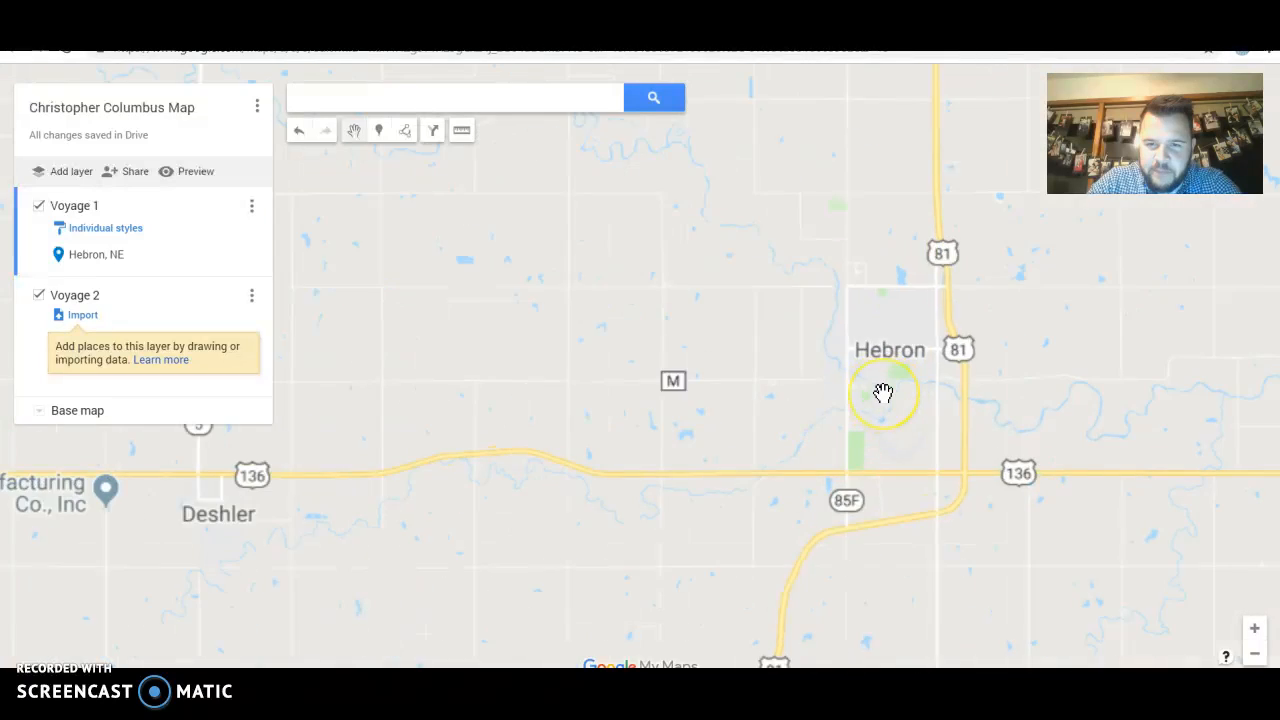
{"action": "scroll", "coordinate": [934, 221], "scroll_direction": "up", "scroll_amount": 2}
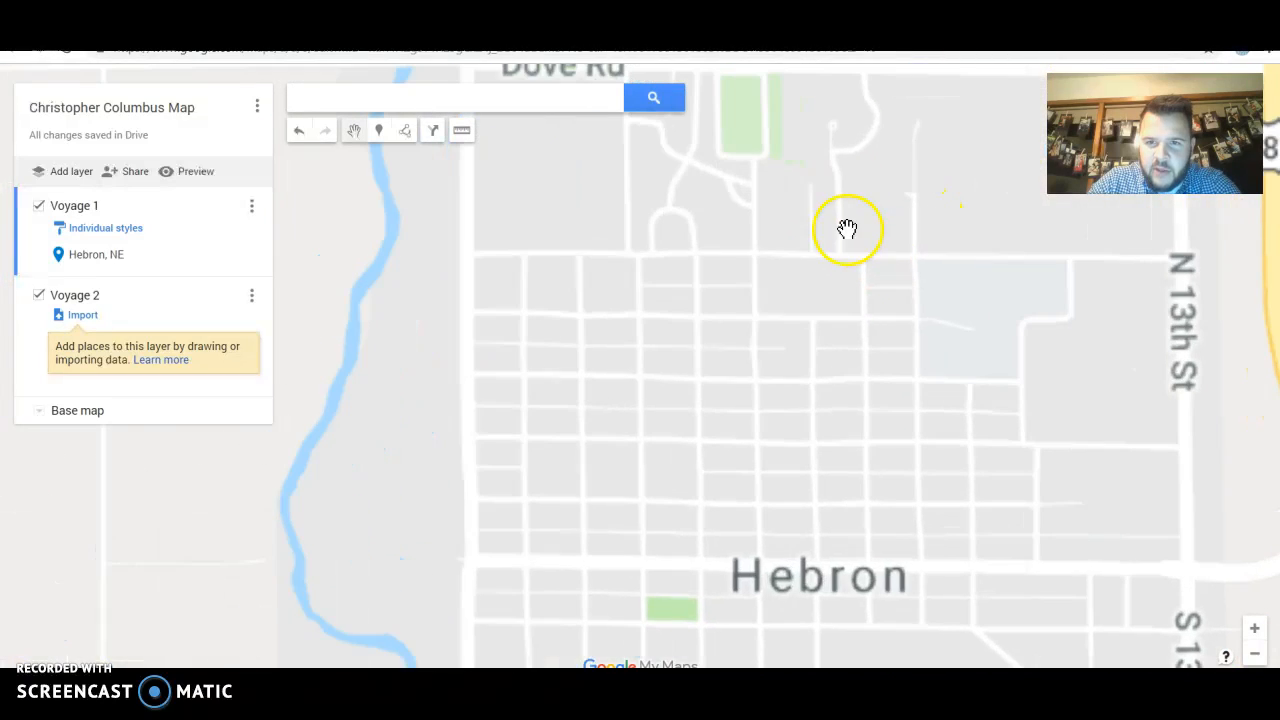
{"action": "scroll", "coordinate": [806, 257], "scroll_direction": "down", "scroll_amount": 1}
{"action": "scroll", "coordinate": [805, 256], "scroll_direction": "down", "scroll_amount": 2}
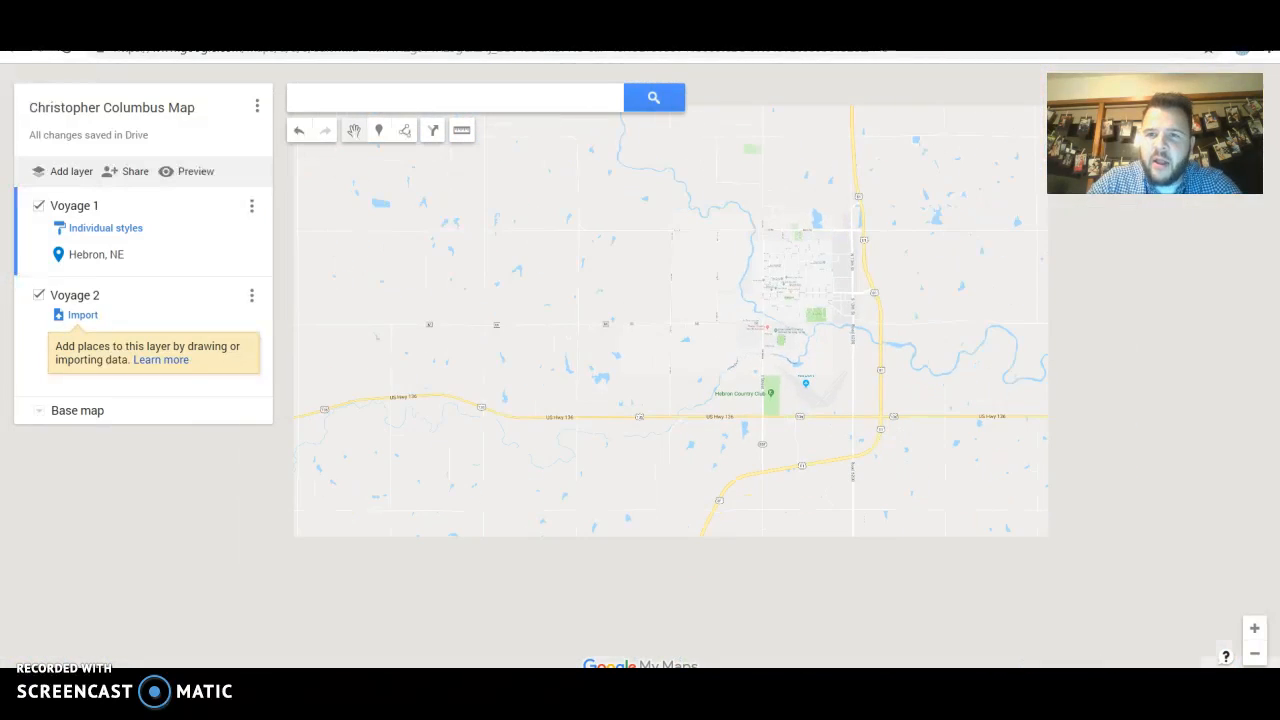
Open the '5 battles of the civil war' map from Drive's My Maps Assignment folder
{"action": "left_click", "coordinate": [840, 22]}
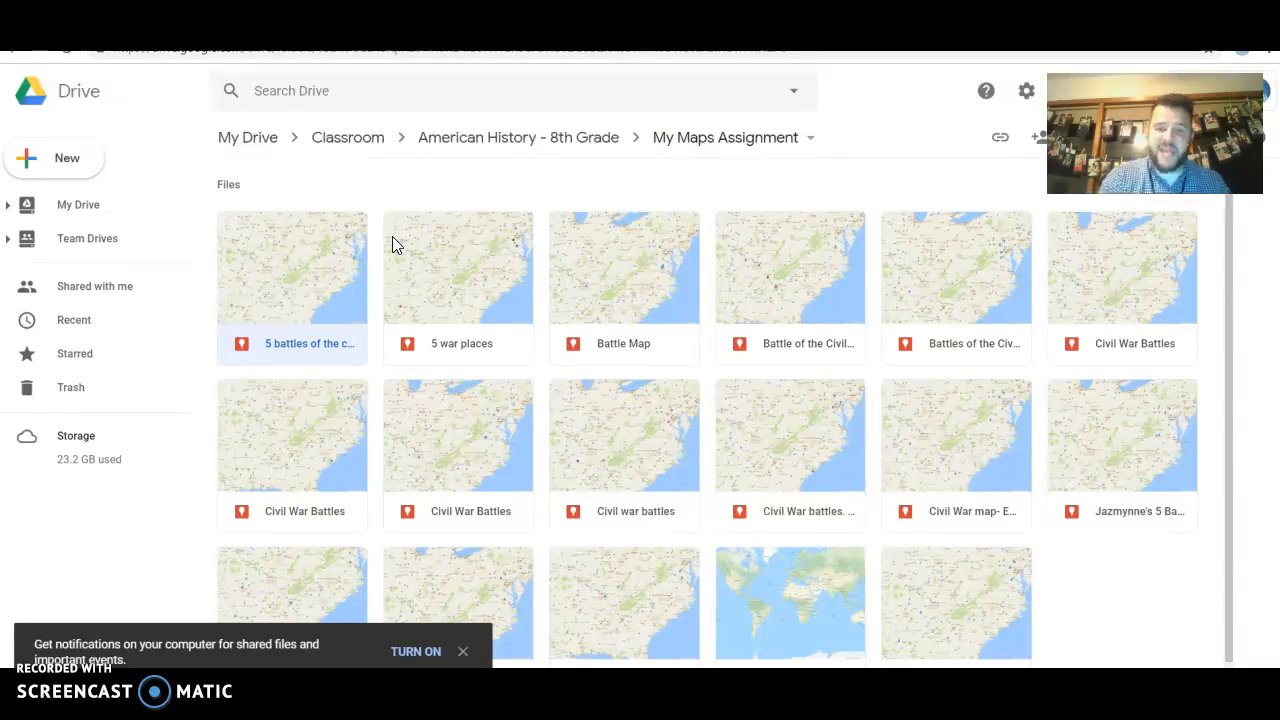
{"action": "left_click", "coordinate": [321, 279]}
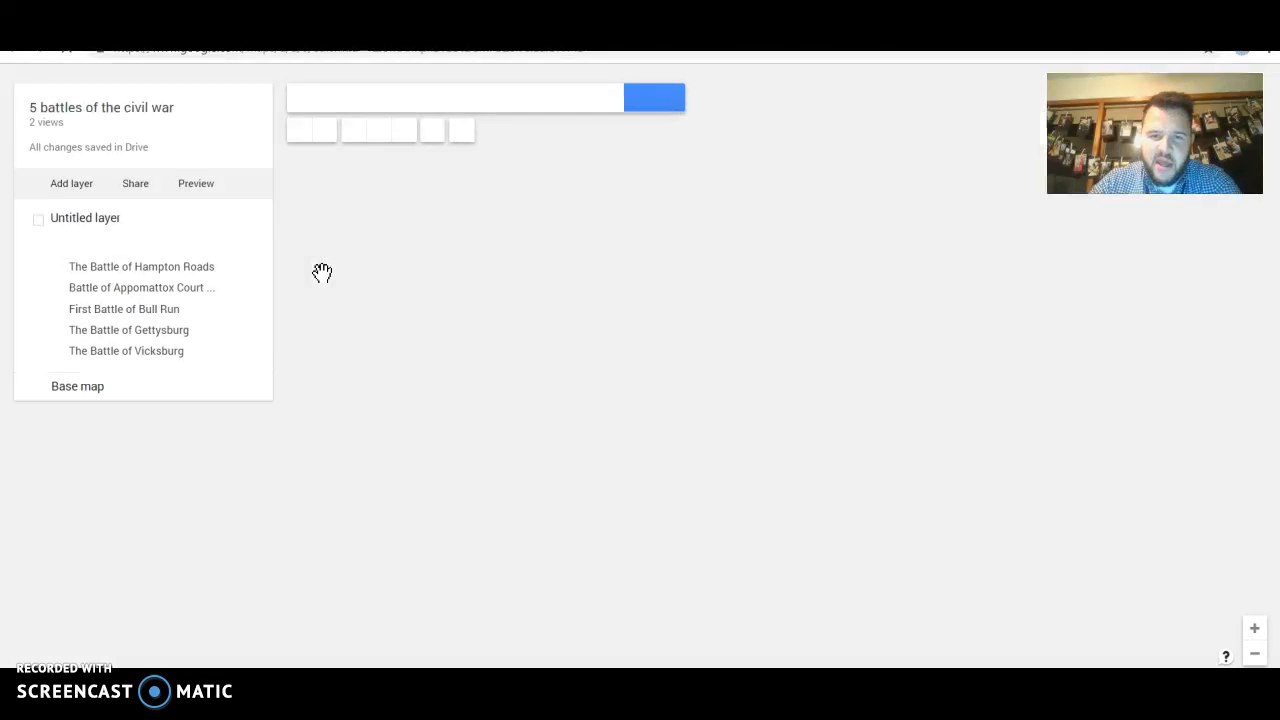
Open the '5 battles of the civil war' map and show The Battle of Vicksburg's pin details near Jackson, MS
{"action": "left_click", "coordinate": [414, 349]}
{"action": "left_click", "coordinate": [35, 224]}
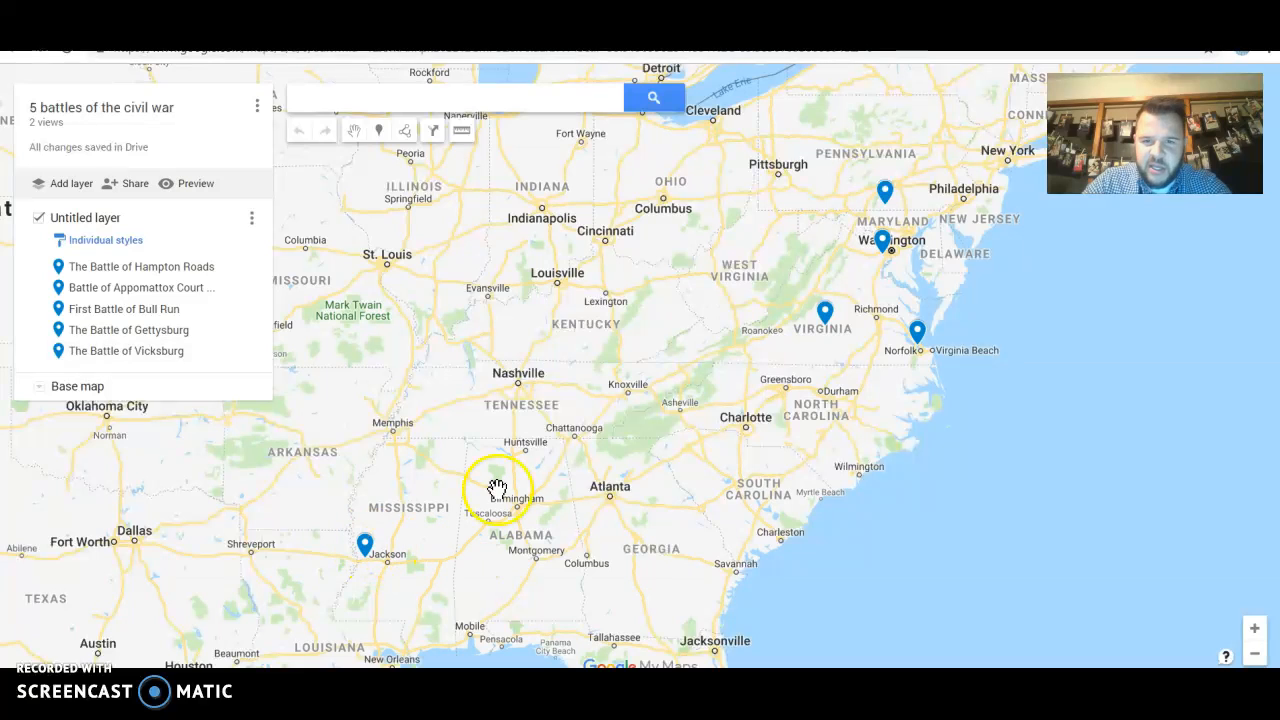
{"action": "left_click", "coordinate": [365, 548]}
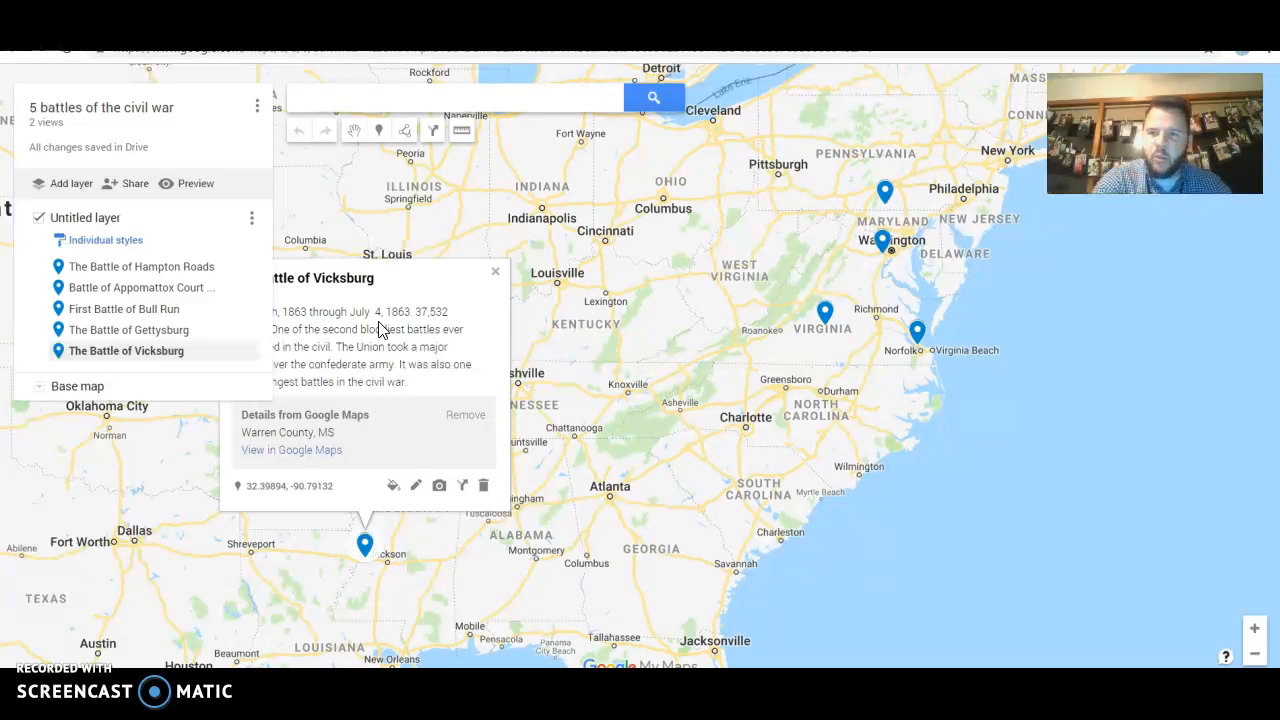
View The Battle of Hampton Roads pin, then First Battle of Bull Run details (July 21, 1861, 4,750 deaths)
{"action": "left_click", "coordinate": [160, 268]}
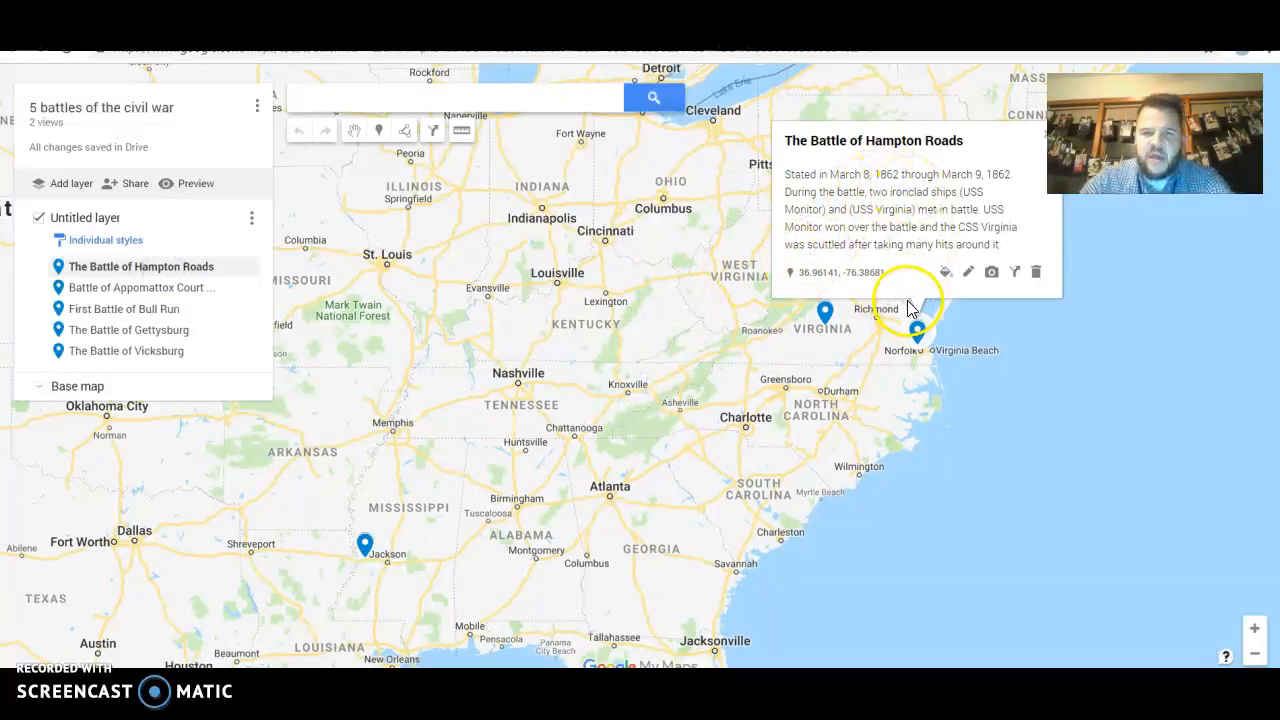
{"action": "left_click", "coordinate": [148, 309]}
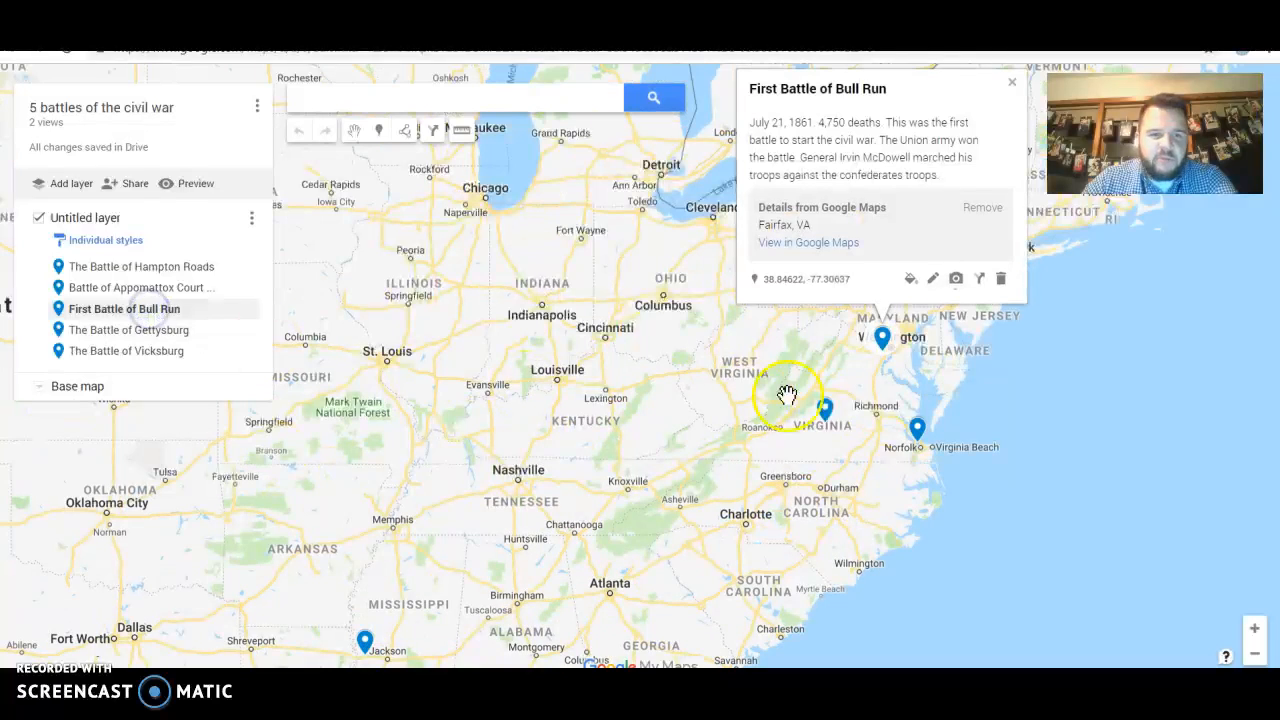